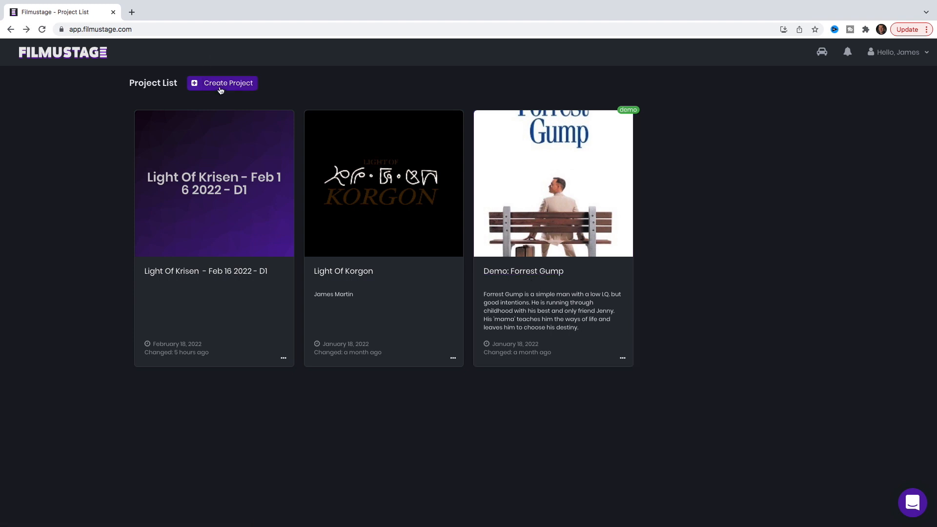
Check the script upload form for a new project, close it, and open the Demo: Forrest Gump project
left_click(221, 84)
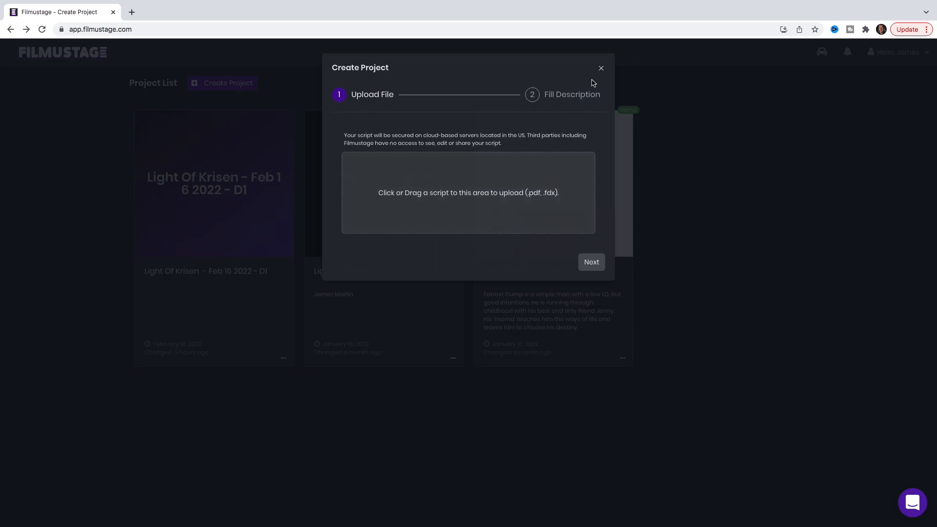
left_click(784, 35)
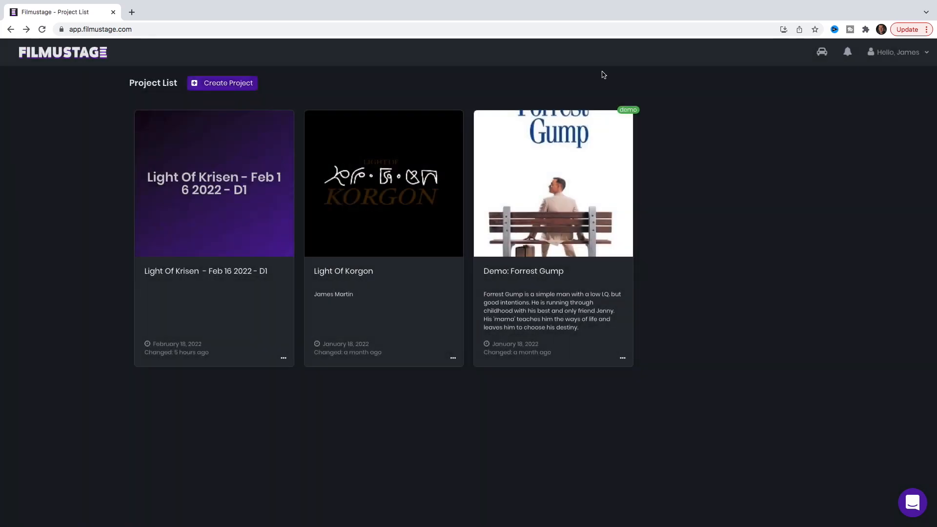
left_click(560, 205)
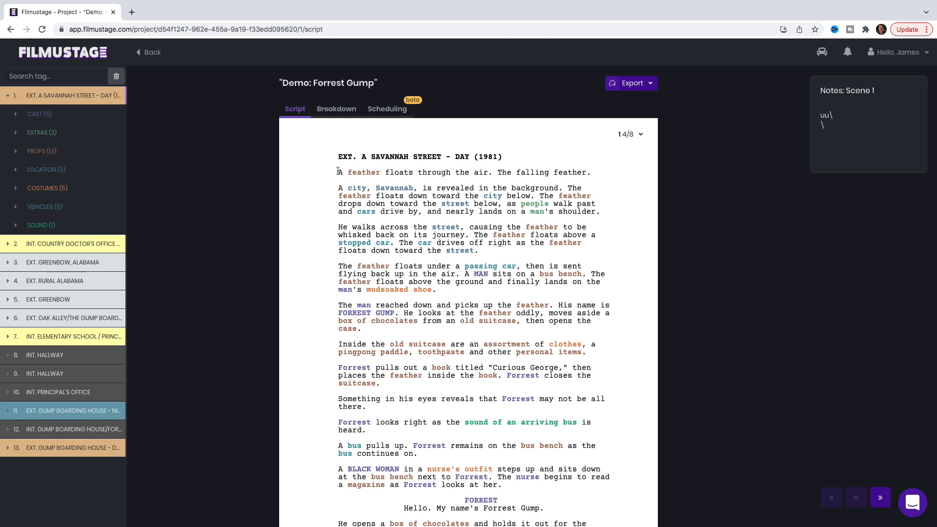
Examine the tag options for the word "feather" and look over the color-coded script of scene 1
left_click(359, 177)
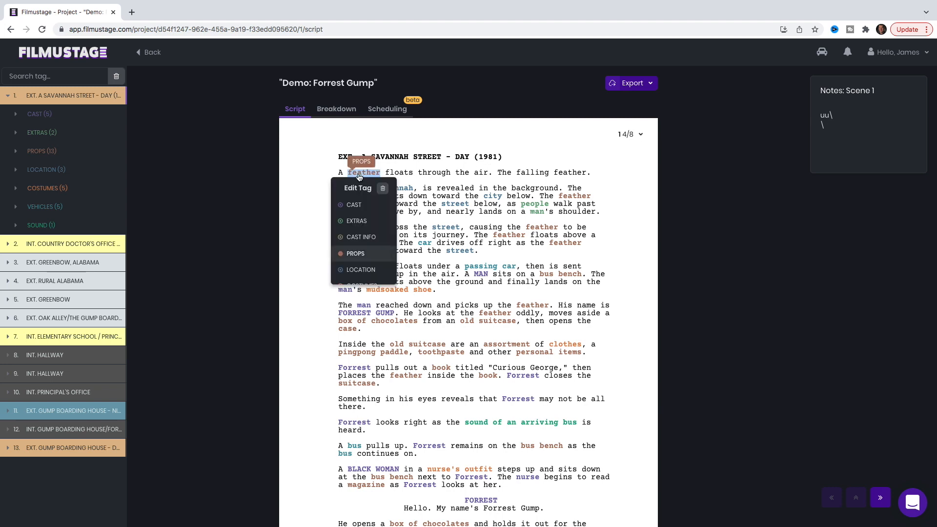
left_click(424, 171)
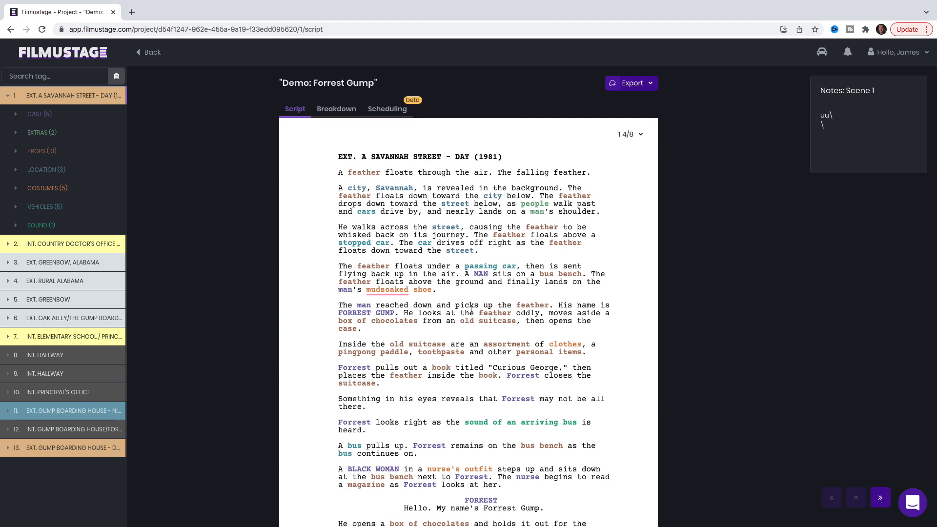
scroll(473, 311, "down", 6)
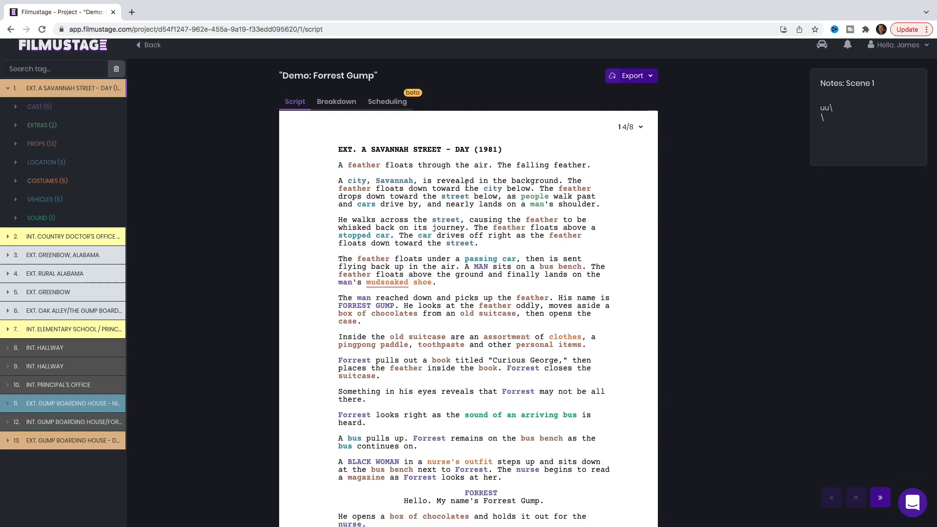
scroll(466, 186, "up", 7)
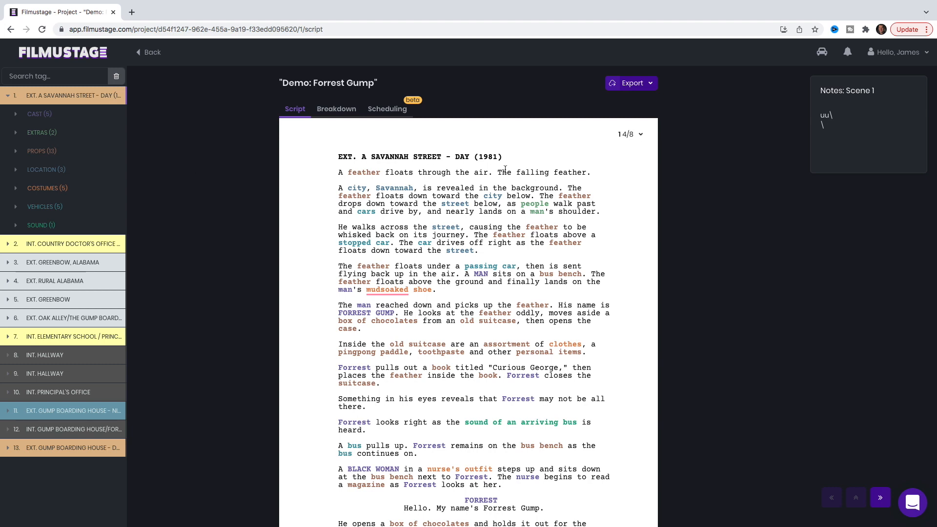
scroll(505, 170, "down", 3)
scroll(507, 173, "up", 3)
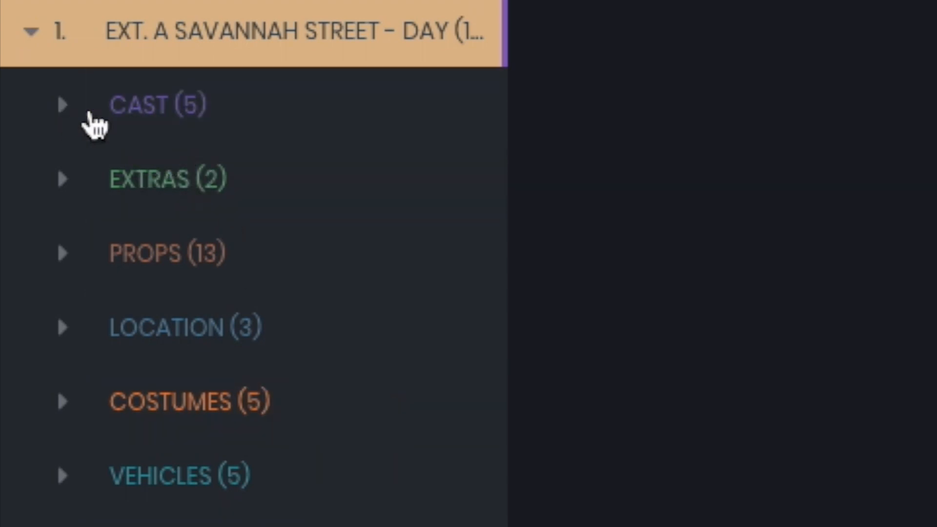
Review the Cast, Extras and Props tag lists of scene 1 and collapse them again
left_click(62, 111)
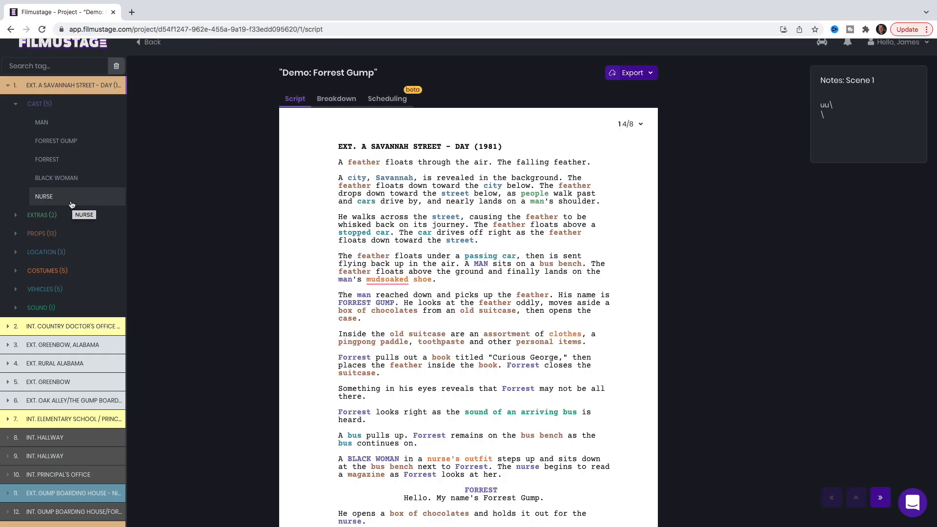
left_click(17, 215)
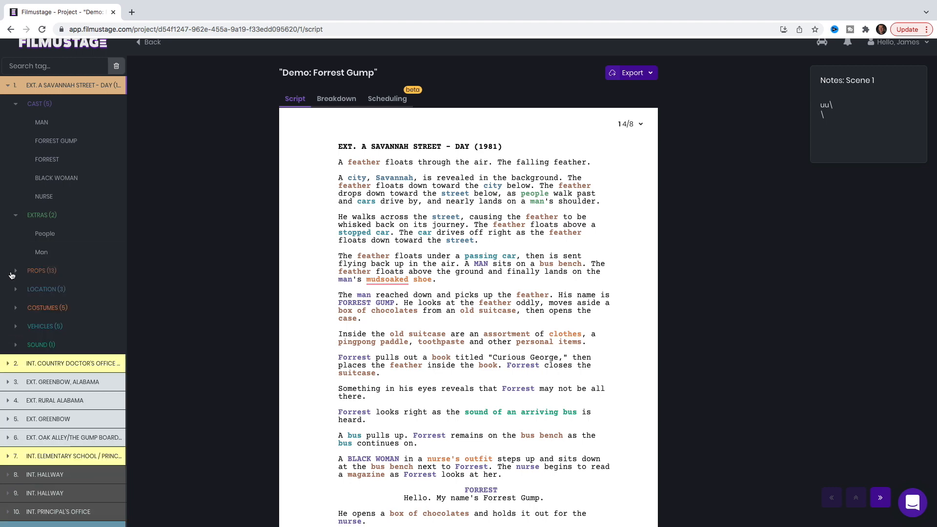
left_click(16, 271)
left_click(19, 271)
left_click(18, 215)
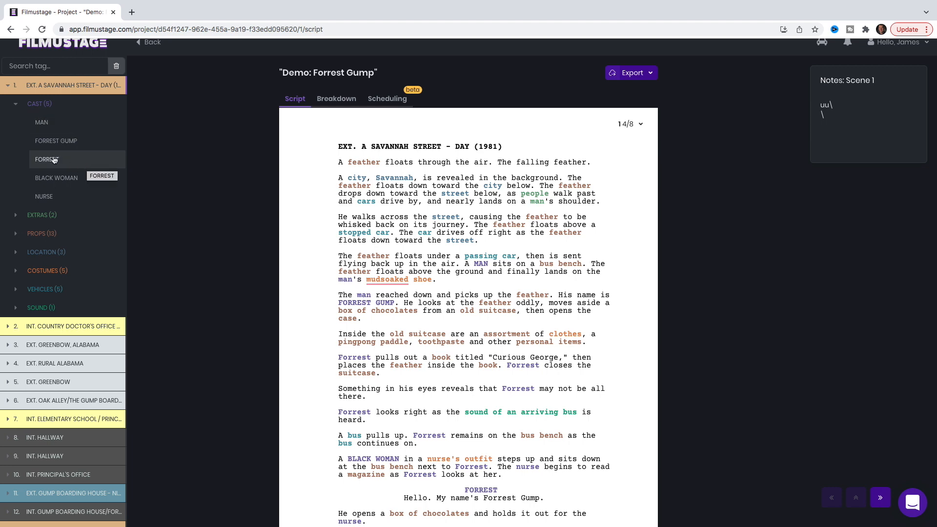
left_click(16, 104)
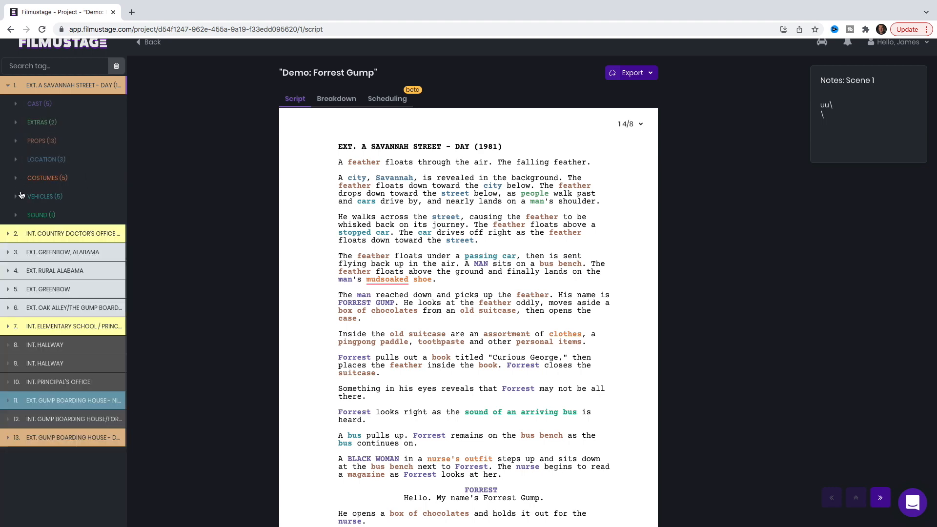
Review scene 1's Costumes, Props and Location tags, highlighting the Book prop in the script
left_click(18, 179)
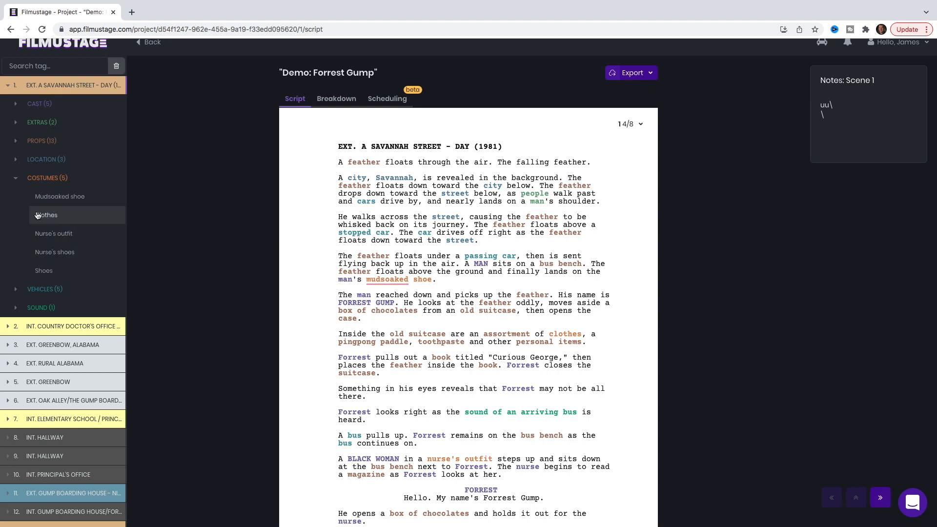
left_click(19, 178)
left_click(18, 160)
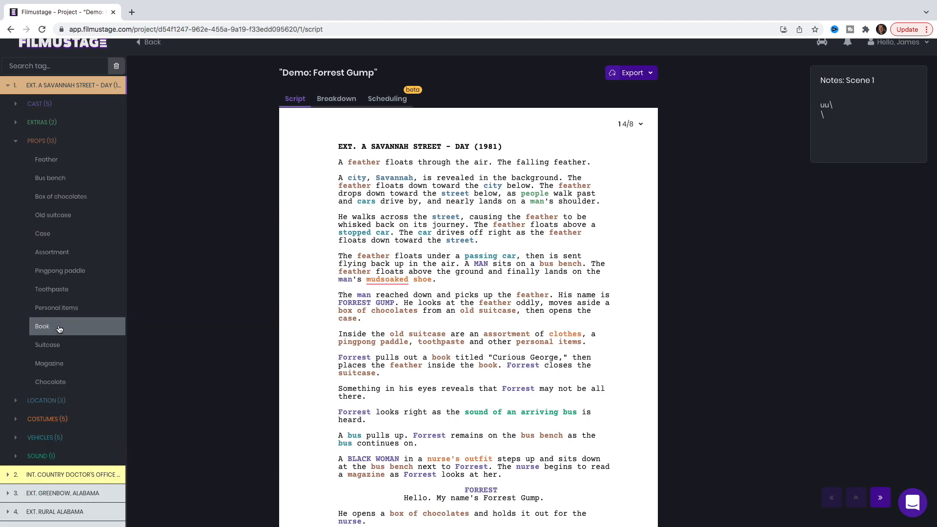
left_click(58, 327)
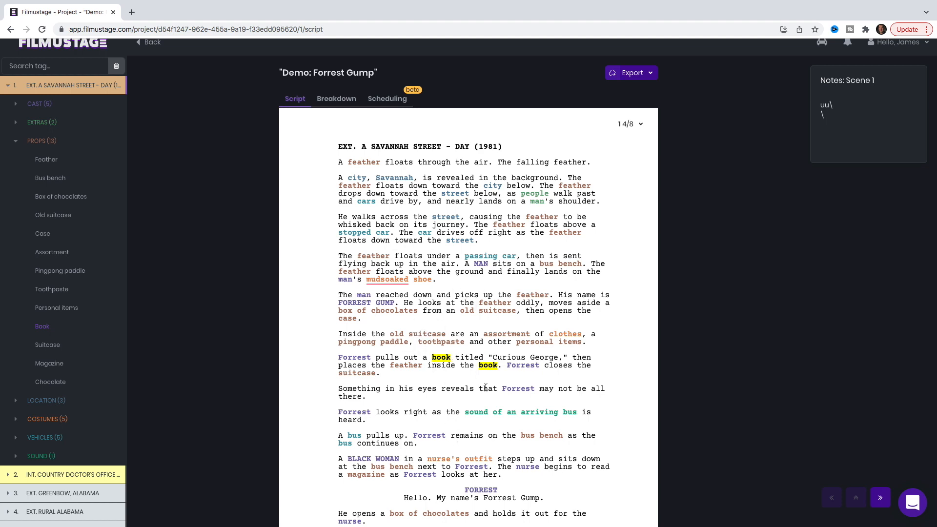
left_click(16, 141)
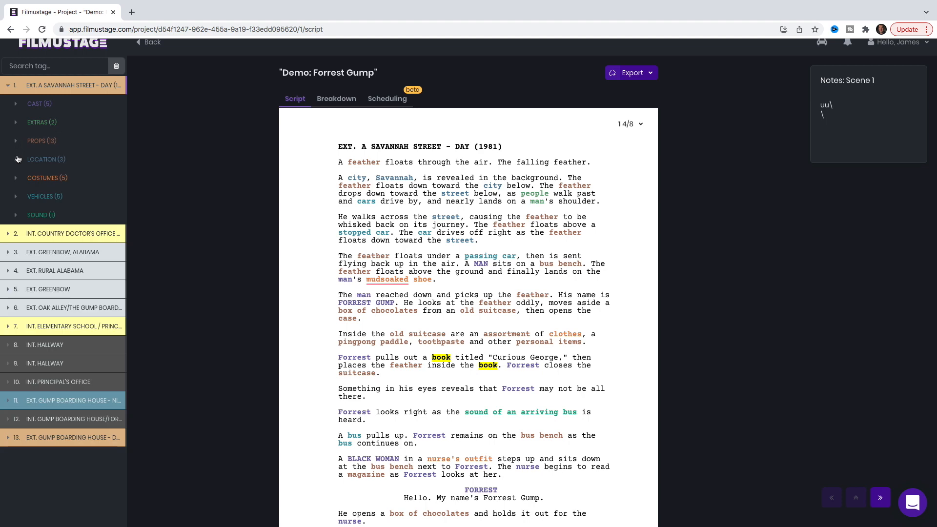
left_click(19, 159)
left_click(59, 198)
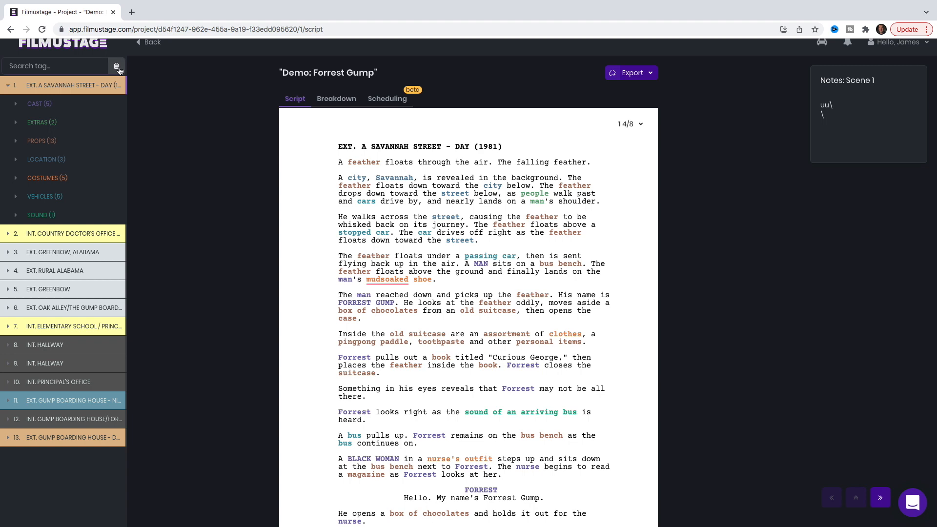
Switch to the "Light Of Krisen - Feb 16 2022 - D1" project and show scene 2, EXT. UNDERWATER - DAY
left_click(149, 43)
left_click(221, 261)
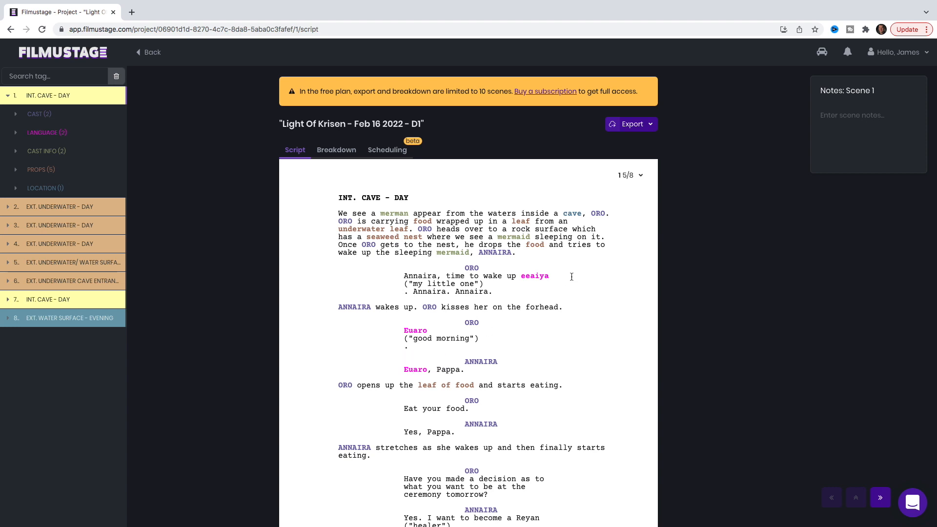
scroll(571, 277, "down", 2)
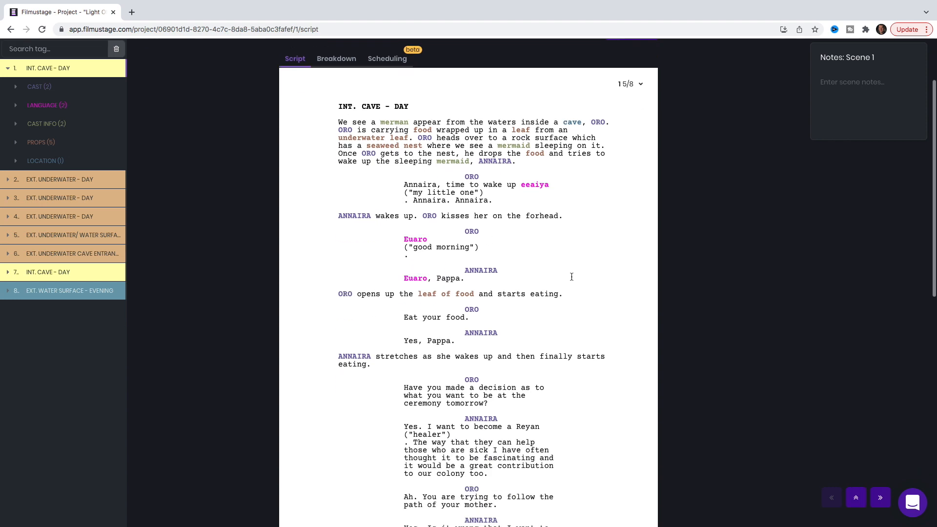
left_click(84, 184)
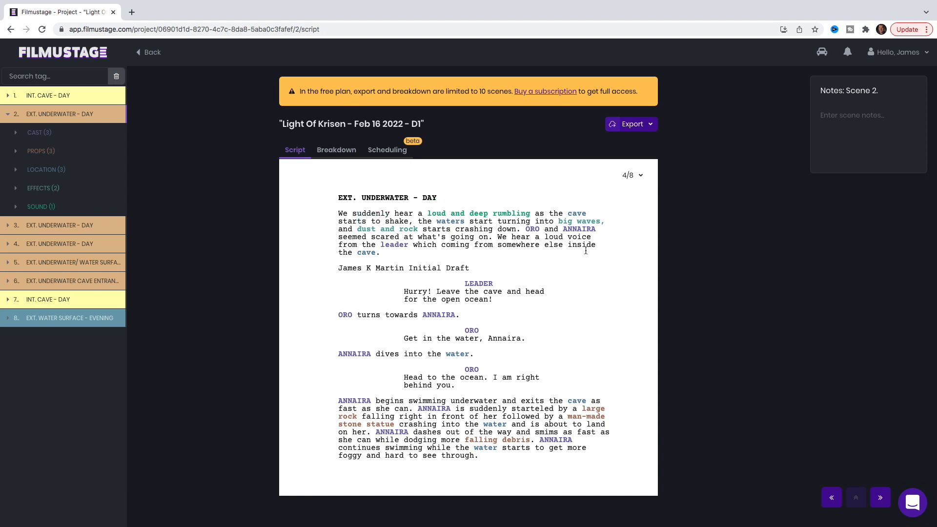
scroll(581, 256, "down", 1)
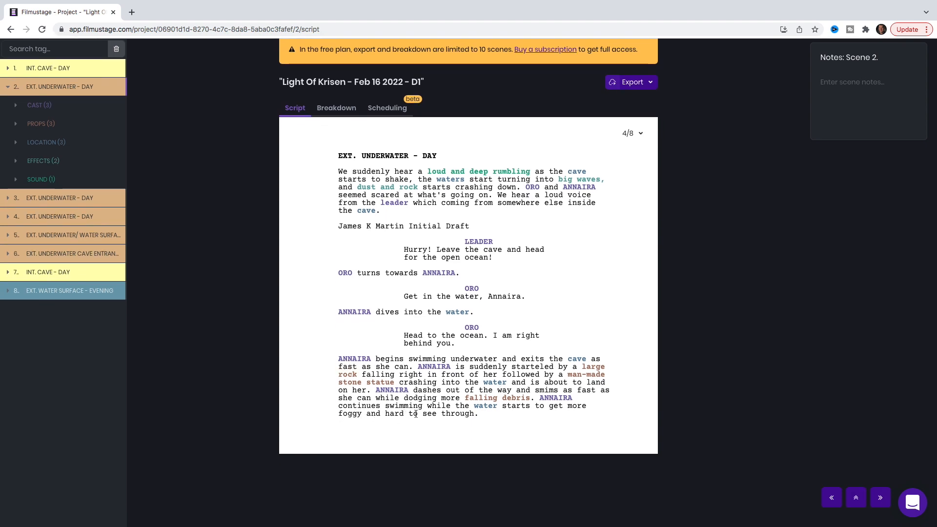
left_click(343, 412)
left_click_drag(337, 413, 362, 413)
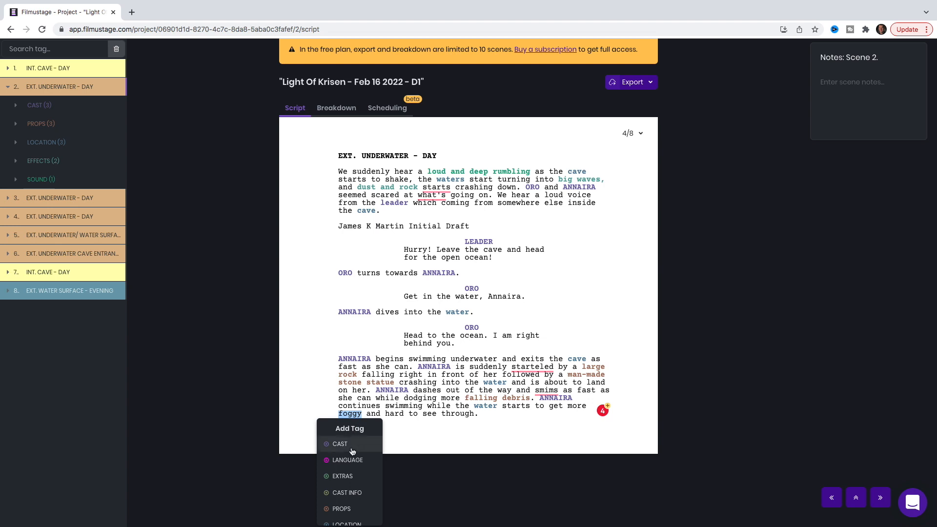
scroll(357, 452, "down", 4)
scroll(359, 459, "down", 3)
scroll(357, 471, "down", 2)
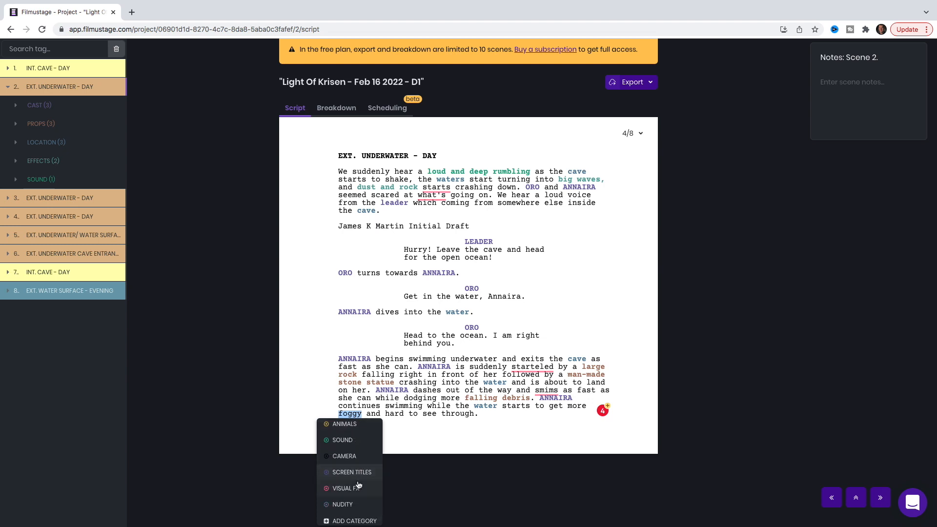
scroll(358, 484, "down", 1)
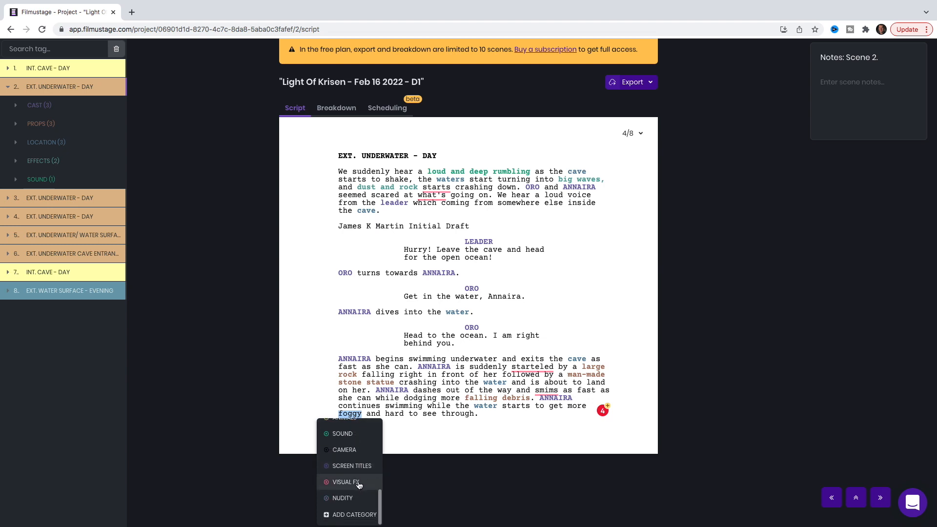
left_click(355, 516)
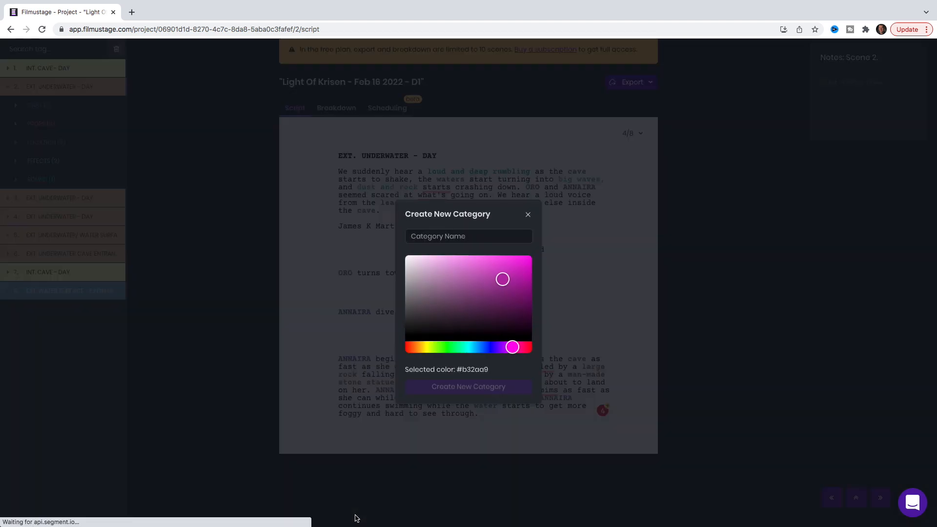
left_click(456, 201)
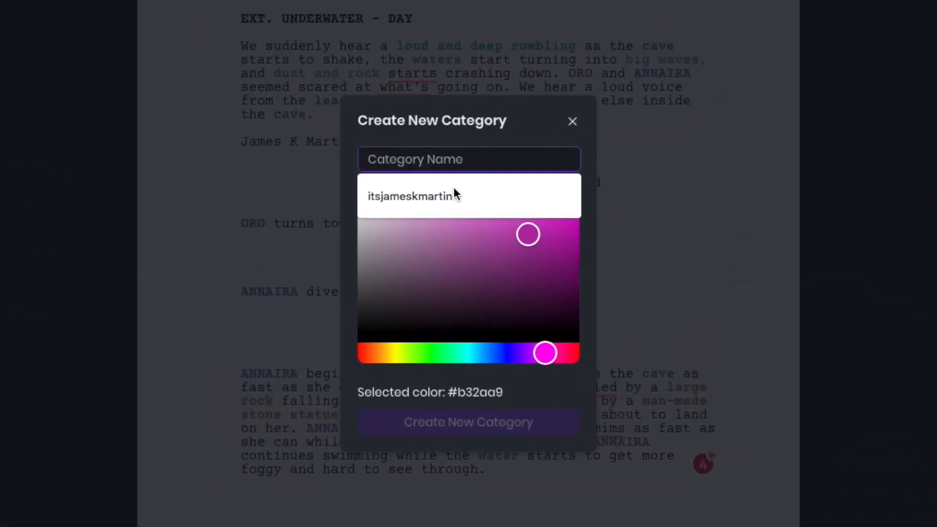
left_click(472, 305)
left_click(520, 244)
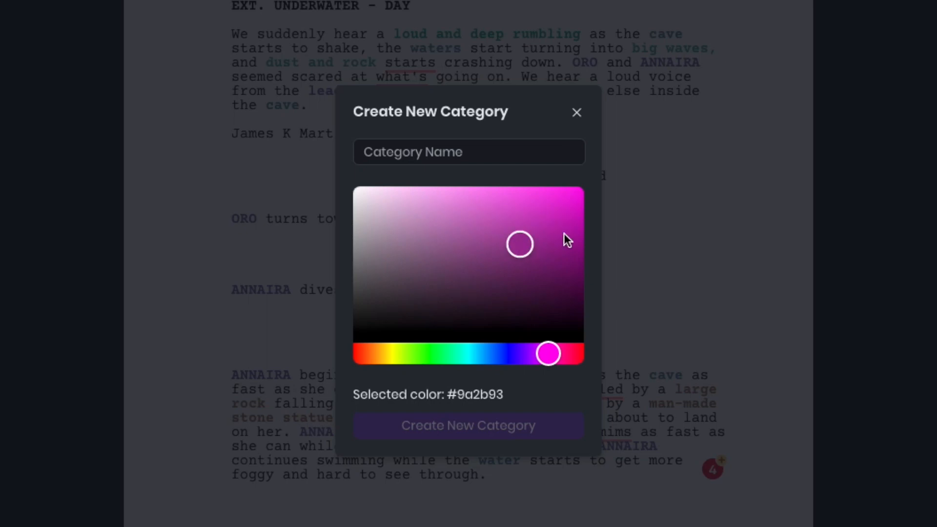
left_click(577, 114)
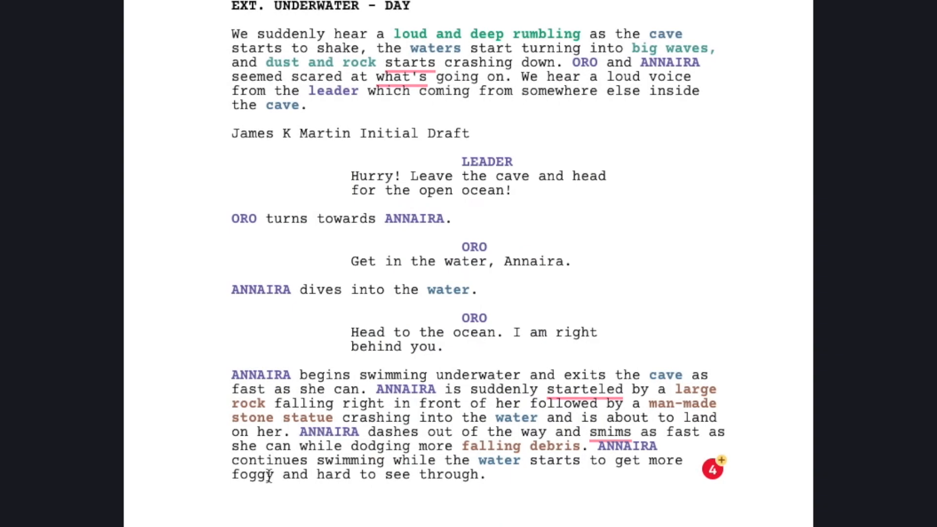
Tag the word "foggy" in the last line of scene 2 as Visual FX
scroll(272, 453, "down", 1)
double_click(272, 453)
scroll(264, 429, "down", 3)
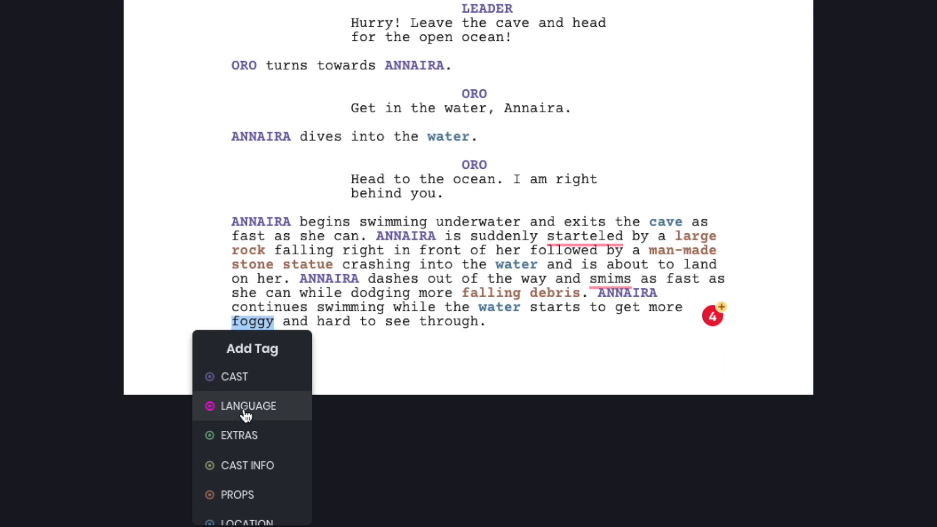
scroll(245, 414, "down", 5)
scroll(258, 431, "down", 3)
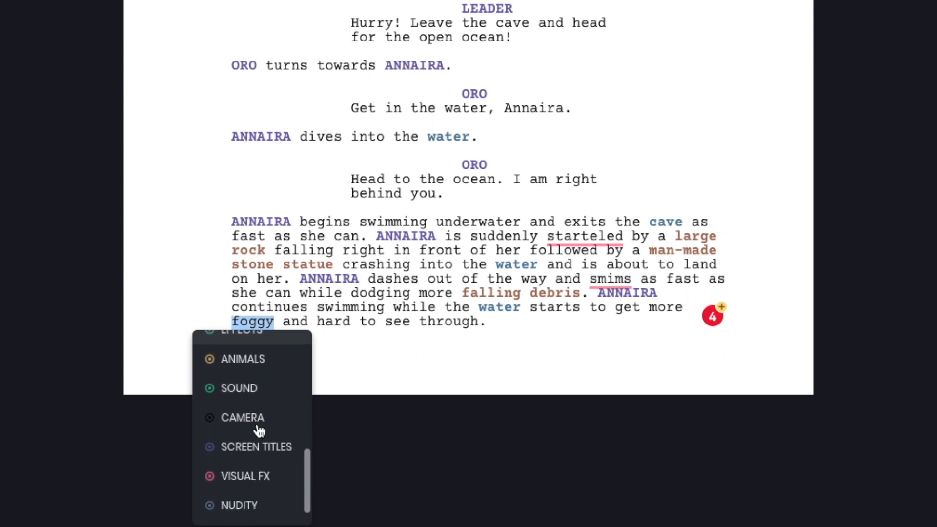
left_click(251, 444)
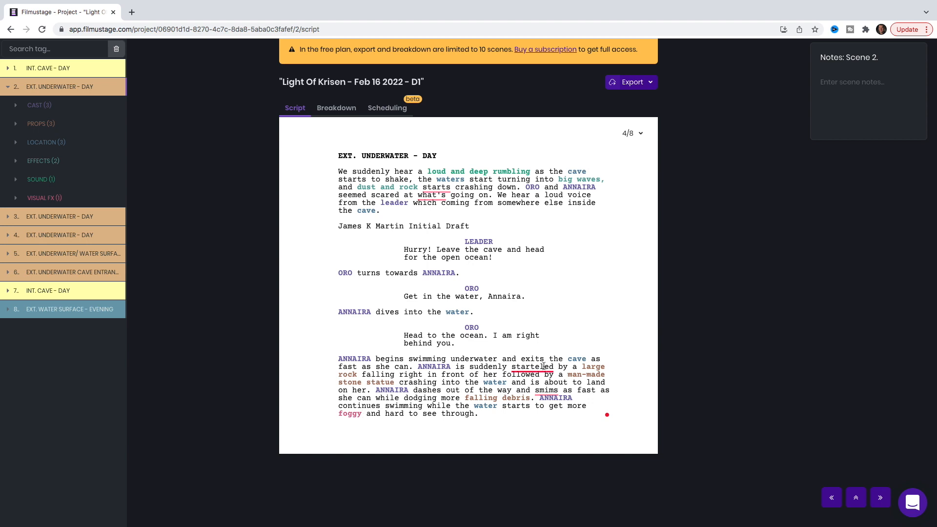
Tag "open water" in the first paragraph of scene 3, EXT. UNDERWATER - DAY, as Location
mouse_move(535, 370)
left_click(95, 219)
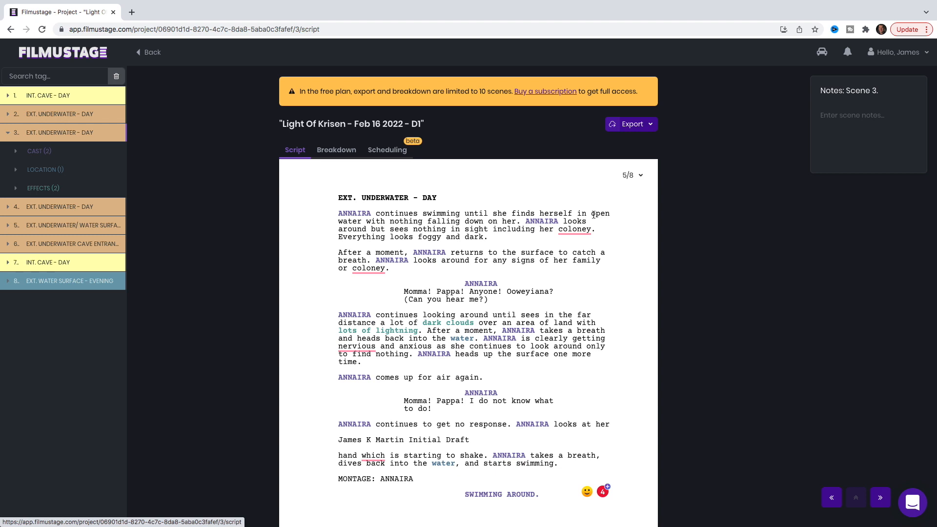
left_click_drag(593, 215, 360, 221)
scroll(463, 242, "down", 2)
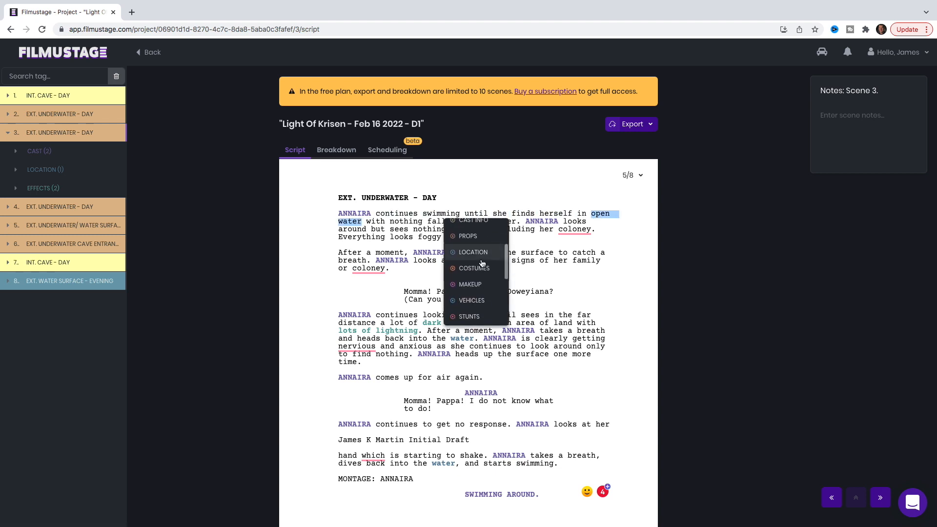
left_click(479, 252)
Tag the word "foggy" in the first paragraph of scene 3 as Visual FX
left_click_drag(419, 237, 441, 238)
scroll(422, 286, "down", 5)
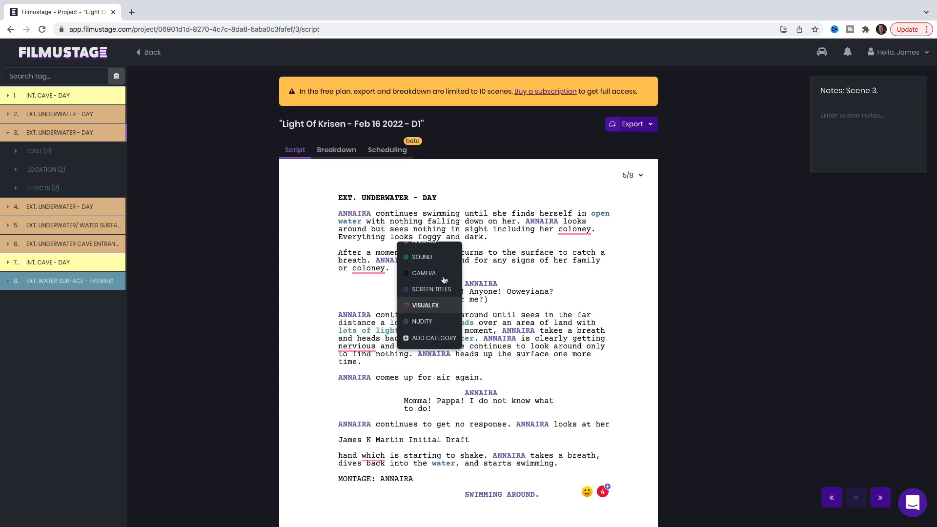
left_click(426, 305)
Tag the word "dark" at the end of scene 3's first paragraph as Visual FX
left_click_drag(472, 237, 486, 238)
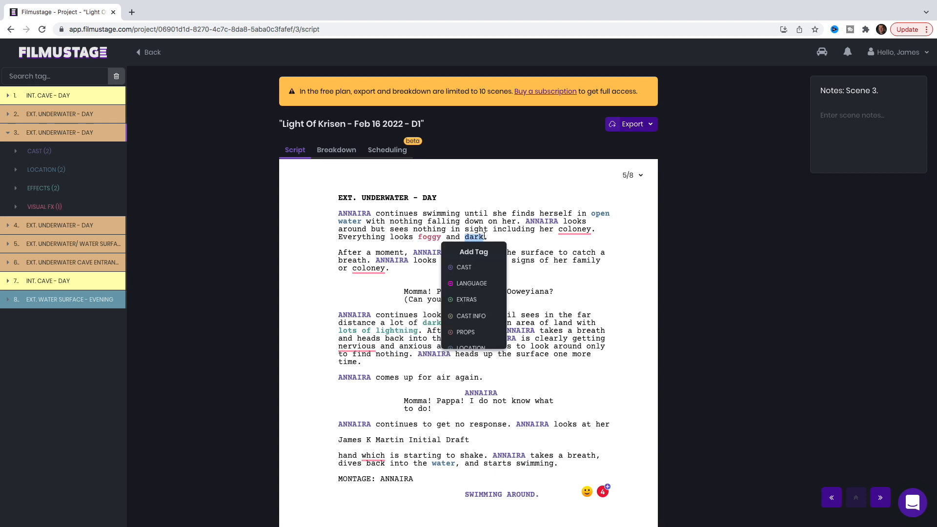
scroll(476, 317, "down", 5)
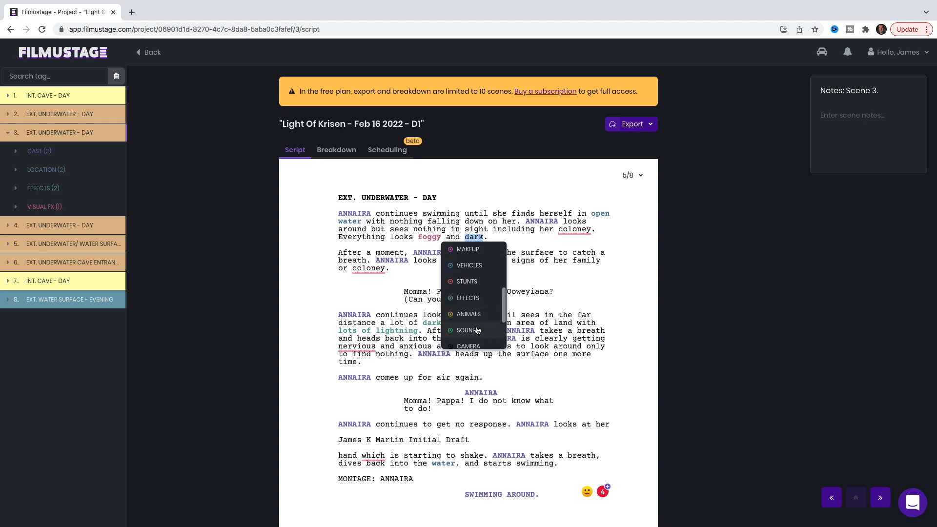
left_click(471, 324)
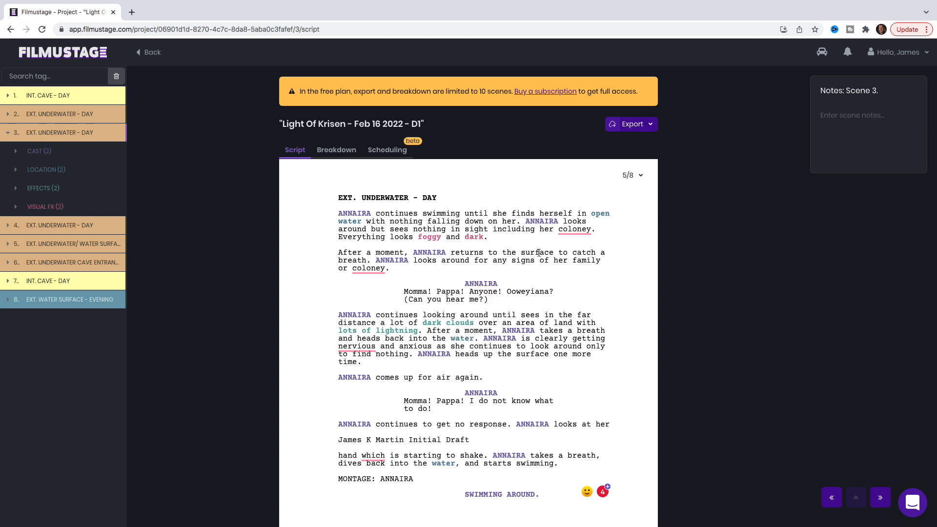
Tag the word "surface" in the second paragraph of scene 3 as Location
left_click_drag(522, 253, 554, 254)
scroll(540, 303, "down", 5)
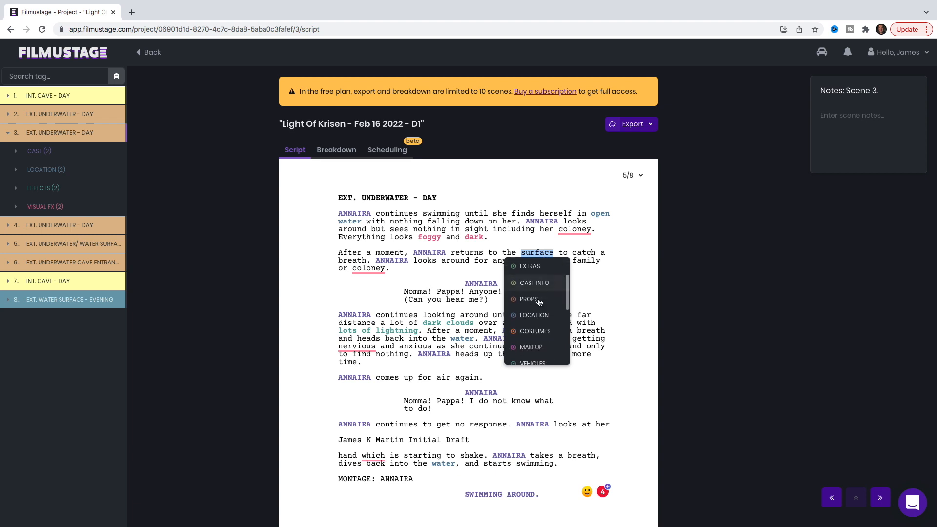
scroll(539, 307, "up", 5)
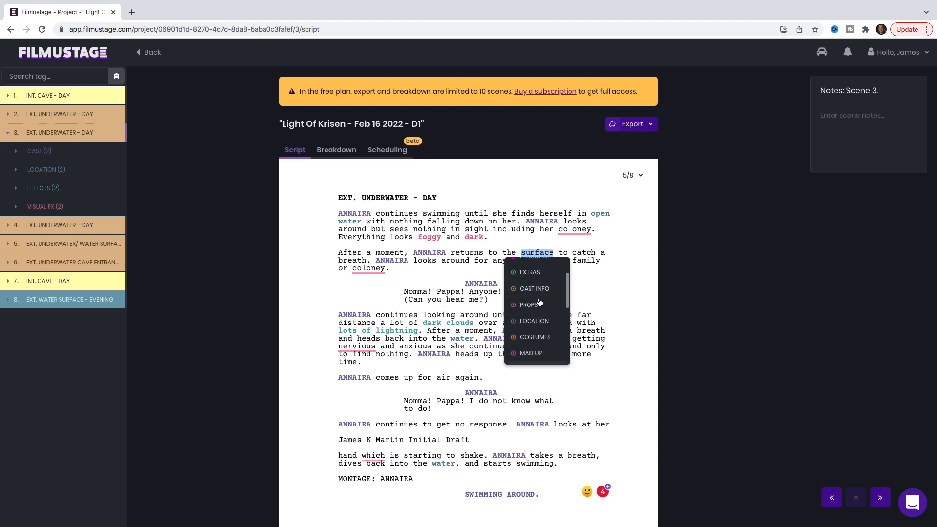
left_click(534, 317)
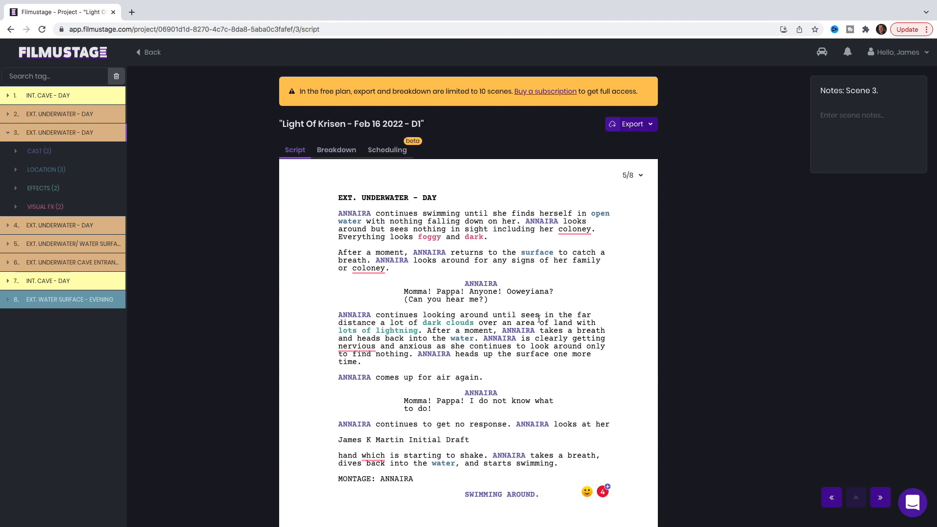
Remove the Effects tag from "dark clouds" in scene 3 and tag the phrase as Visual FX instead
scroll(540, 319, "down", 2)
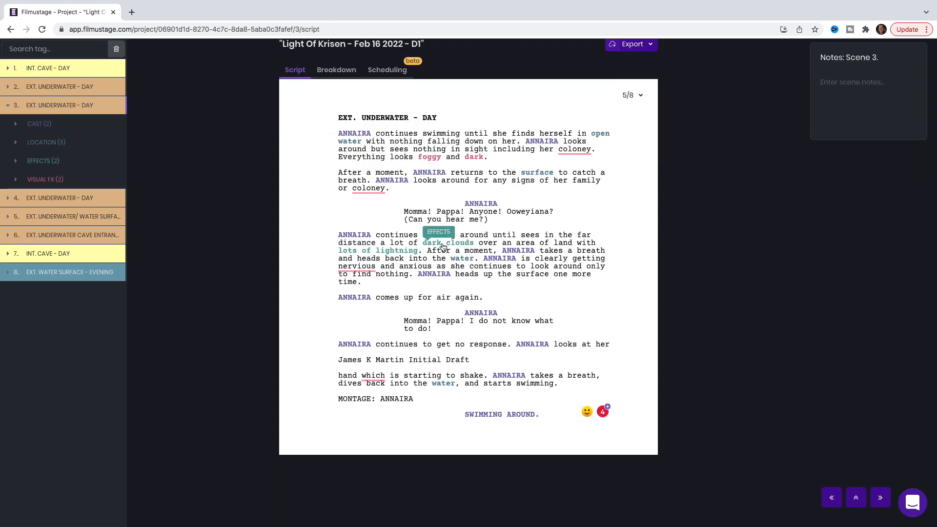
left_click(444, 247)
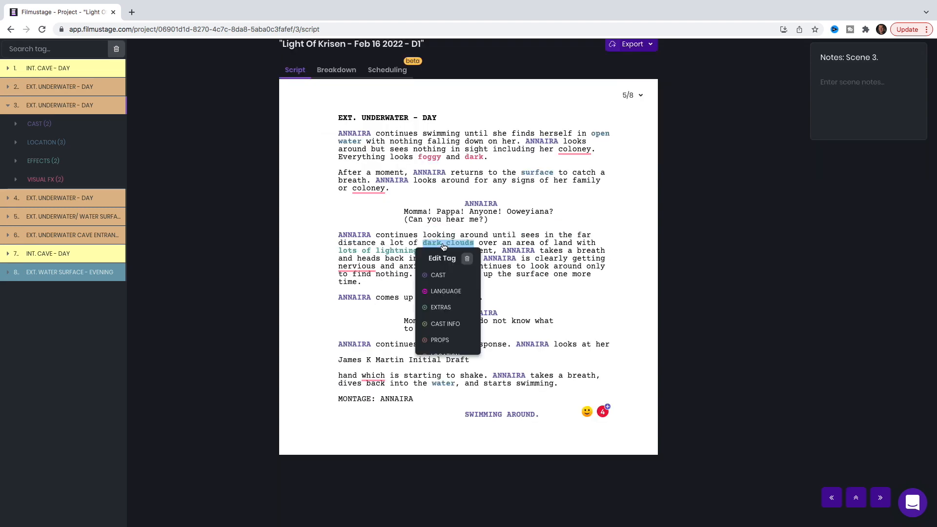
left_click(469, 261)
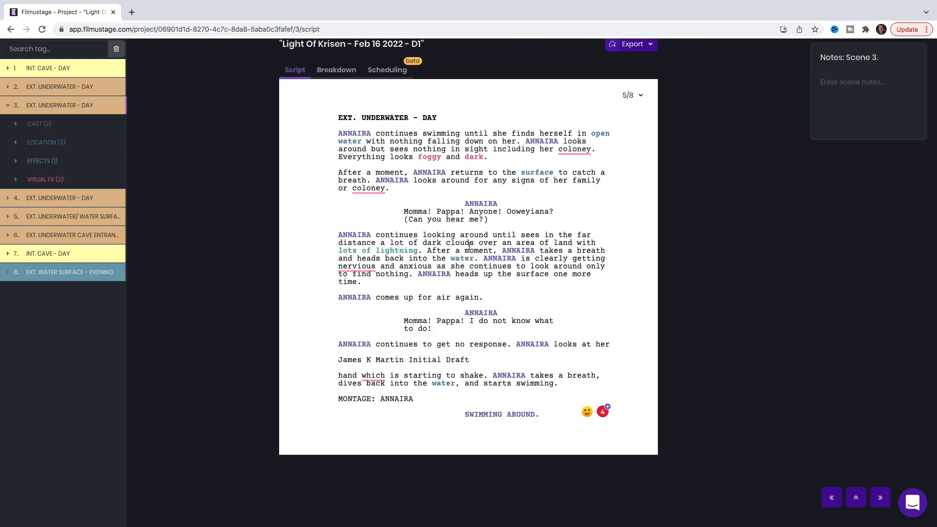
left_click_drag(474, 243, 424, 245)
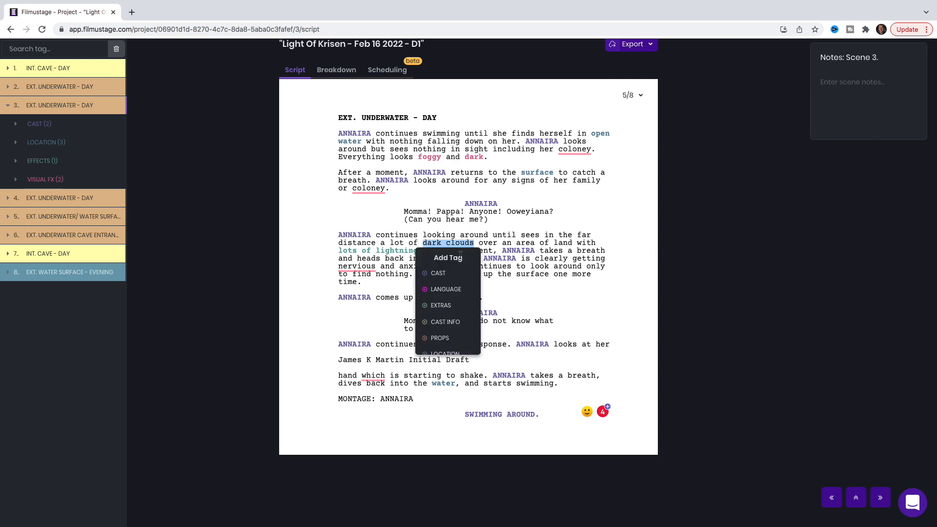
scroll(461, 281, "down", 5)
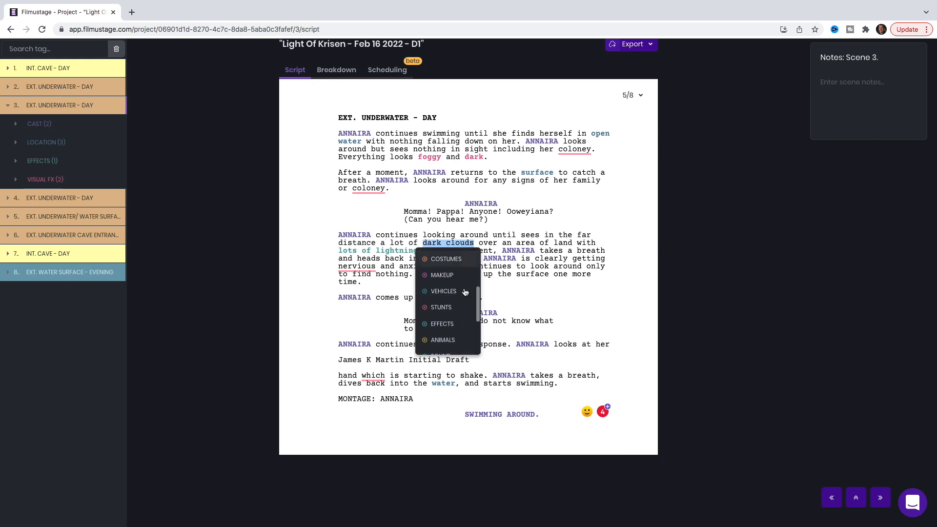
left_click(447, 311)
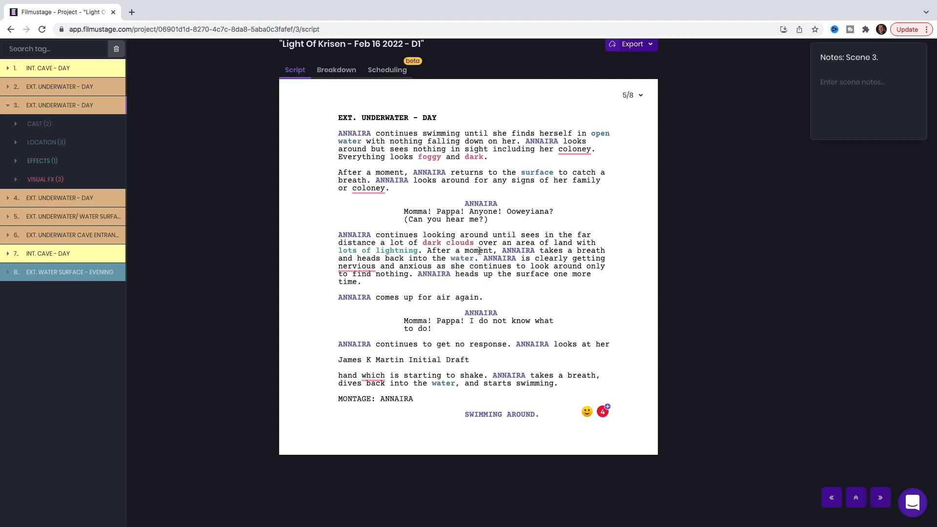
Change the tag of "lots of lightning" in scene 3 from Effects to Visual FX
left_click(399, 251)
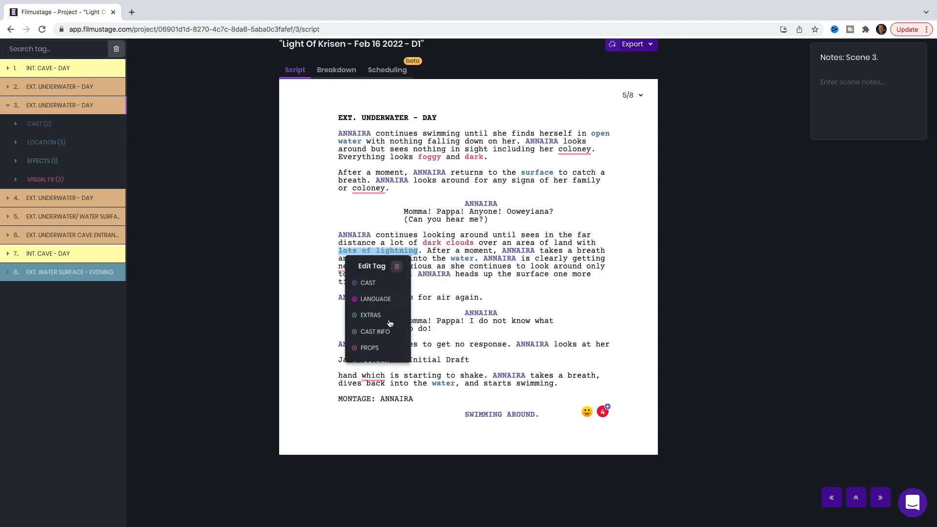
scroll(392, 330, "down", 5)
scroll(391, 330, "down", 3)
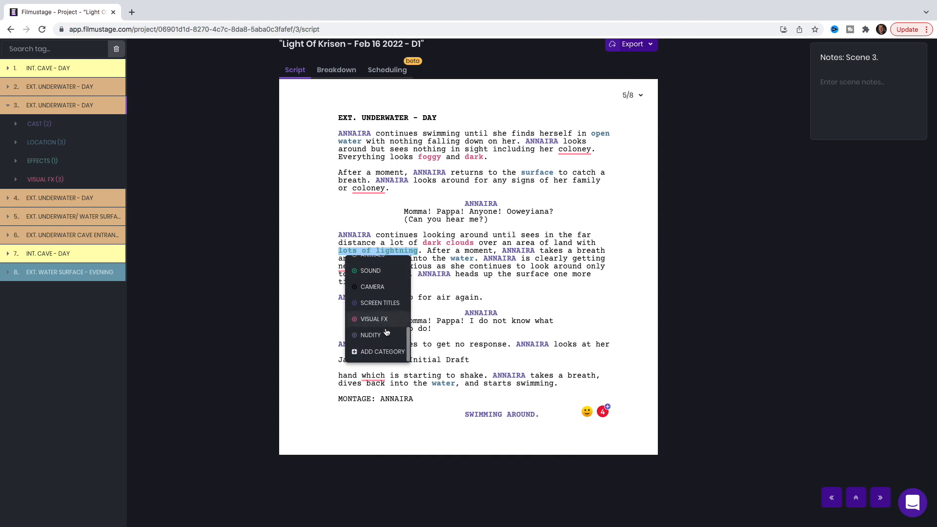
left_click(380, 323)
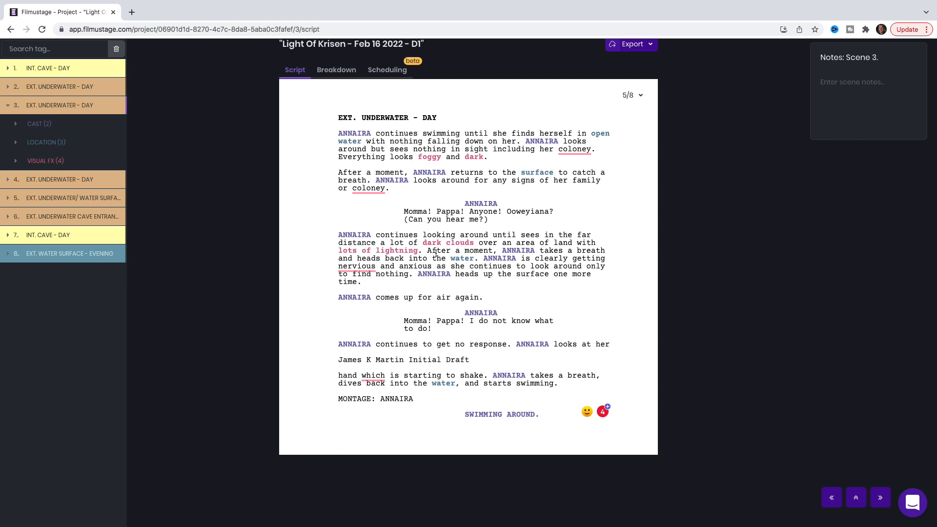
scroll(434, 254, "down", 1)
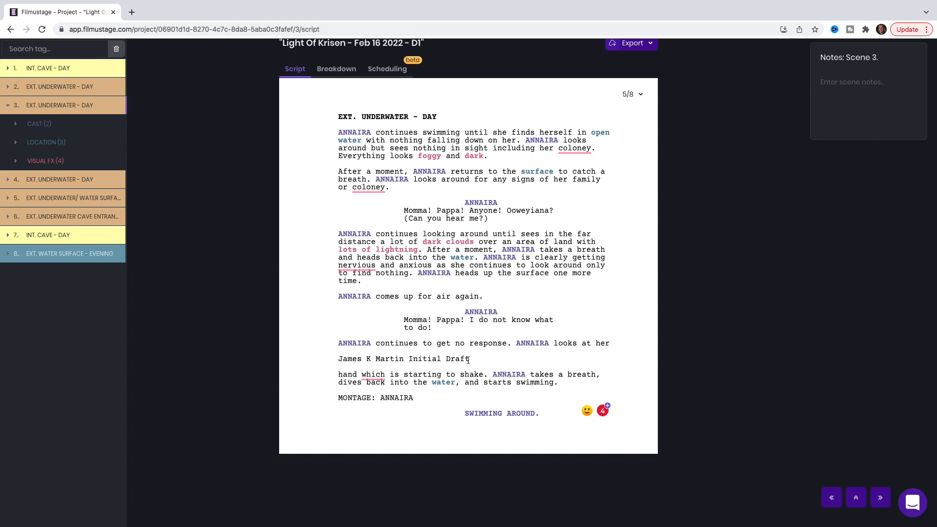
left_click_drag(448, 360, 340, 360)
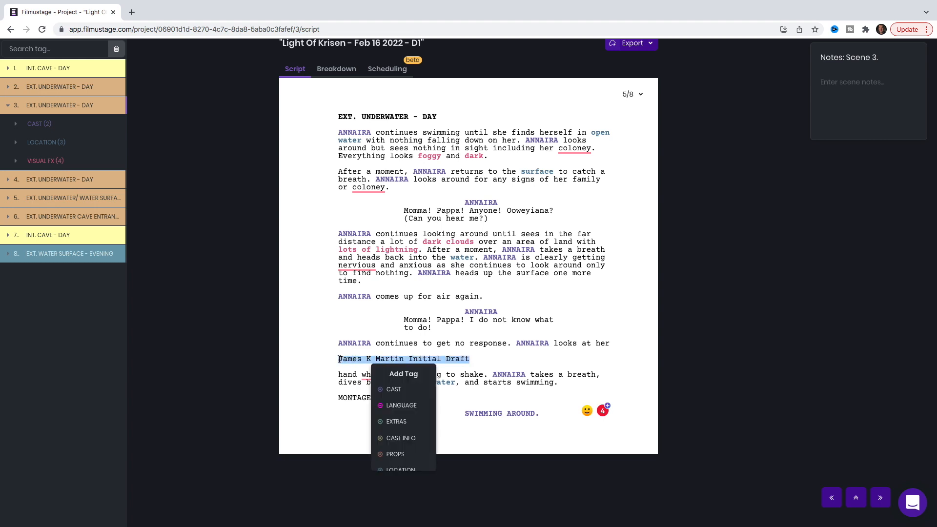
left_click(331, 361)
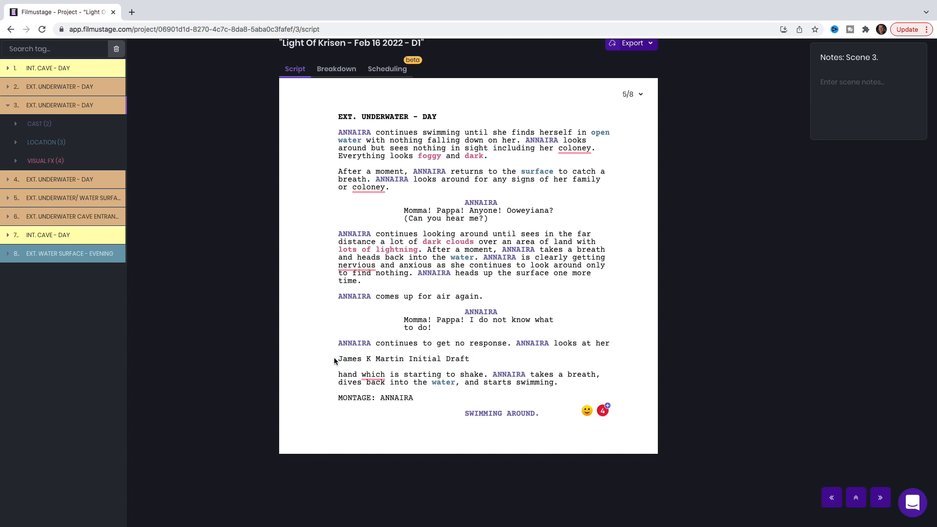
left_click_drag(339, 359, 490, 360)
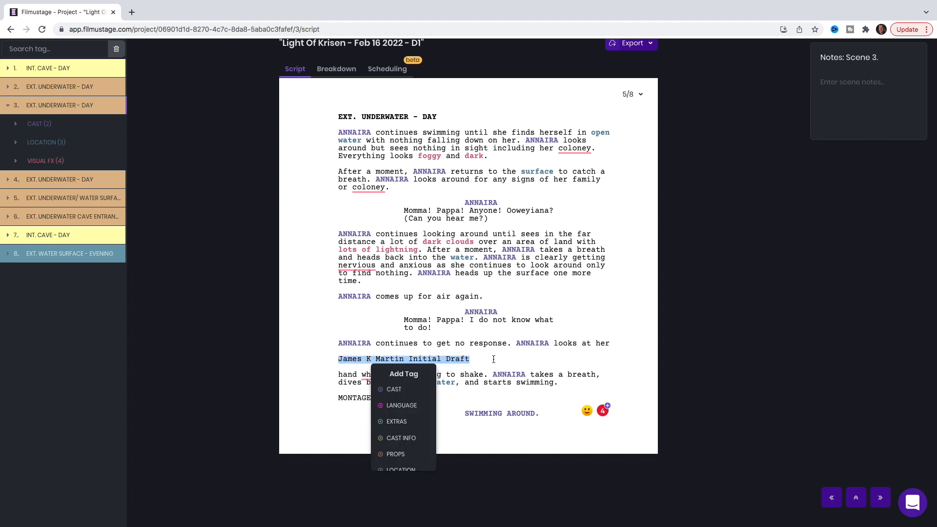
left_click_drag(494, 359, 327, 360)
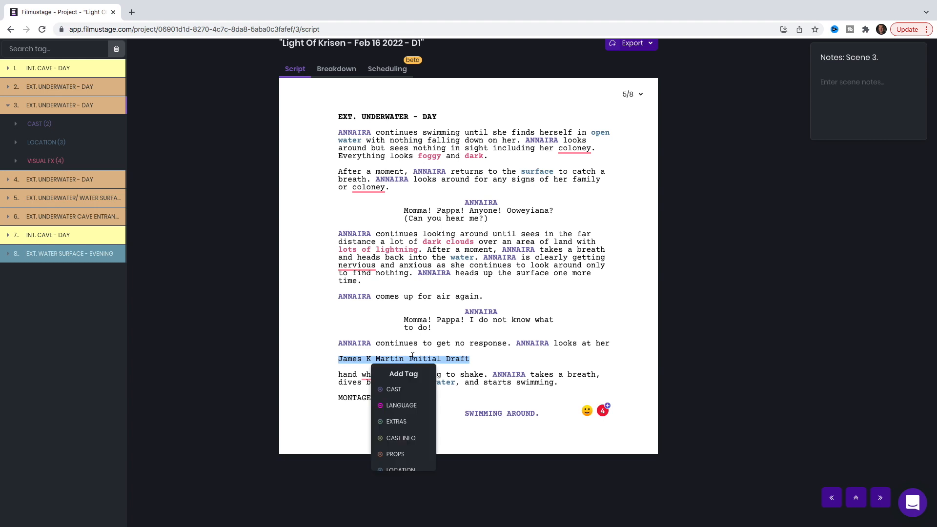
left_click(494, 360)
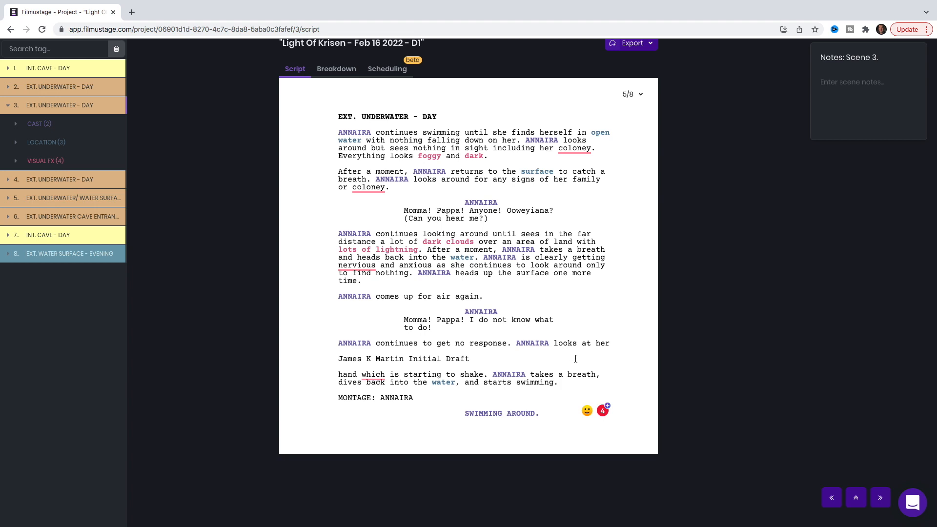
Tag "MONTAGE:" near the end of scene 3 with a new category named EDITING in blue (#0083ff)
left_click_drag(337, 397, 379, 393)
scroll(350, 451, "down", 5)
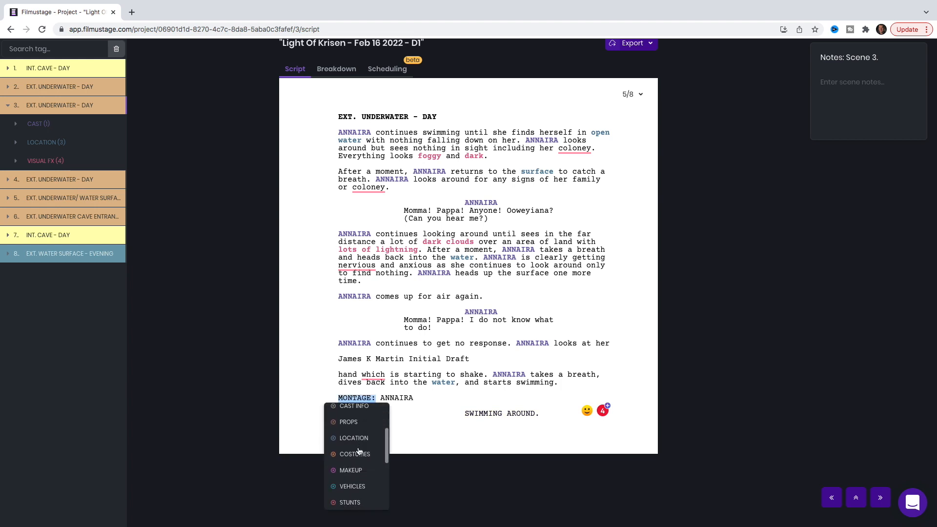
scroll(365, 449, "down", 3)
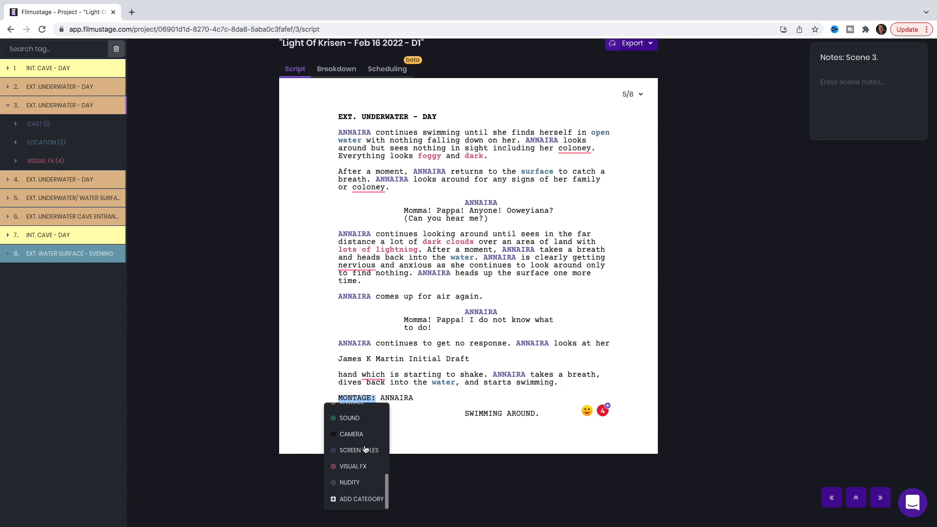
left_click(351, 499)
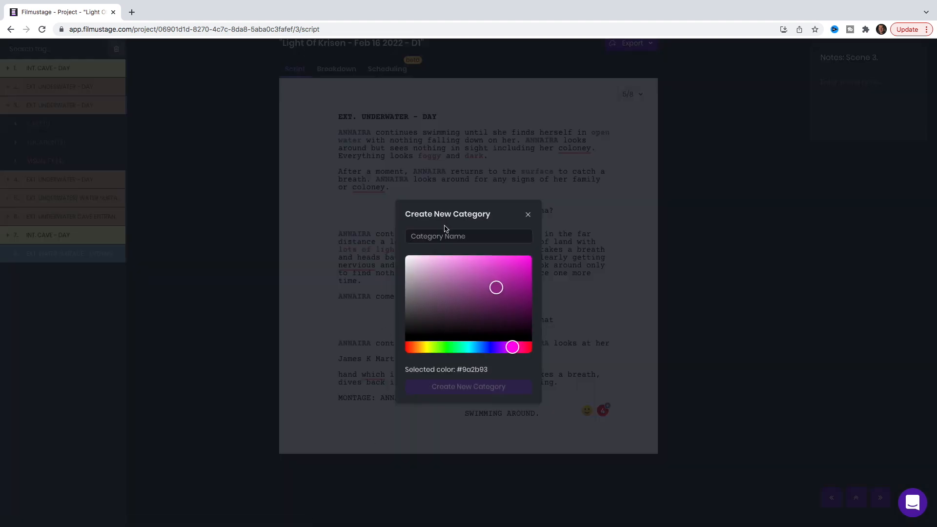
left_click(450, 234)
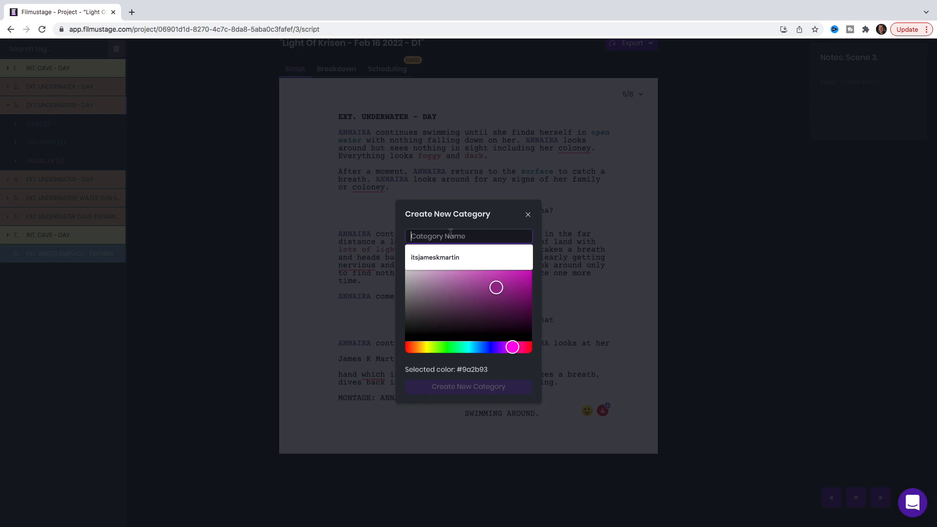
type("EDITING")
left_click(479, 347)
left_click_drag(502, 306, 565, 241)
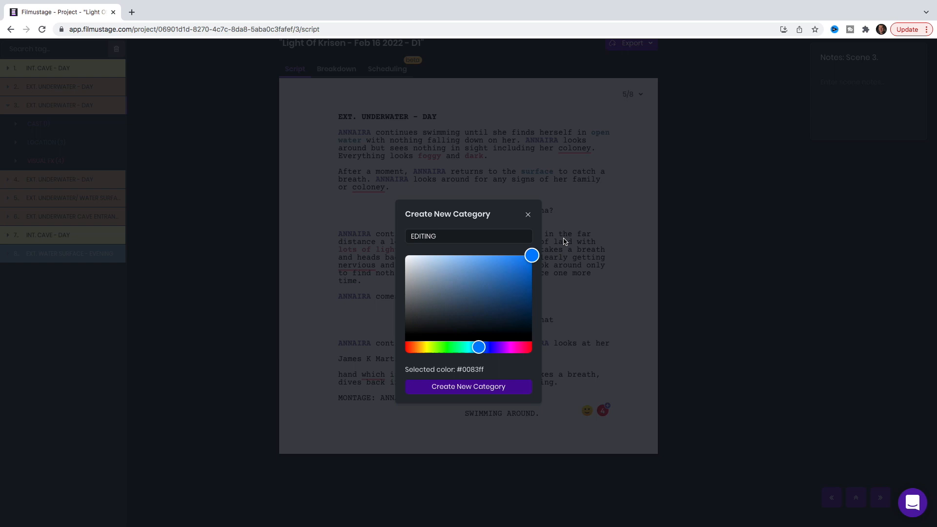
left_click(497, 386)
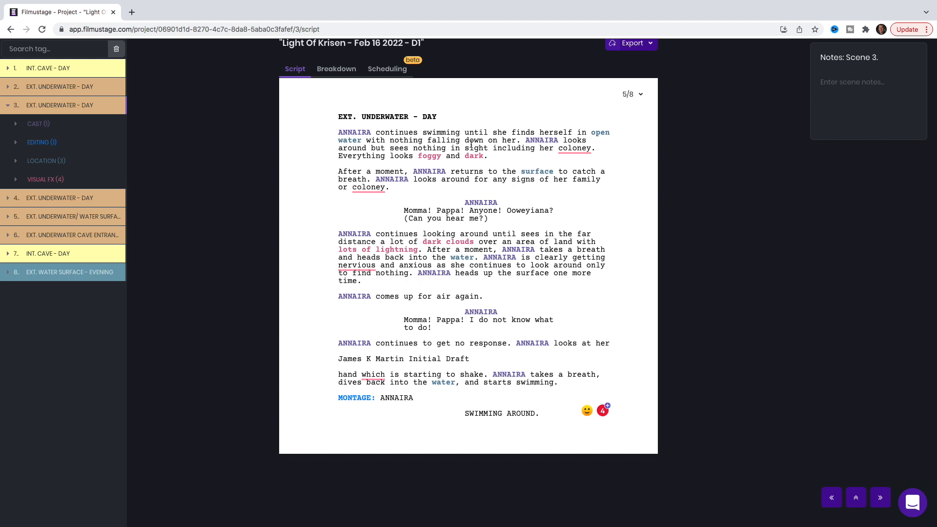
Look through the page-length values offered for scene 3, keeping the current one
left_click(638, 96)
scroll(640, 155, "down", 2)
scroll(640, 154, "down", 2)
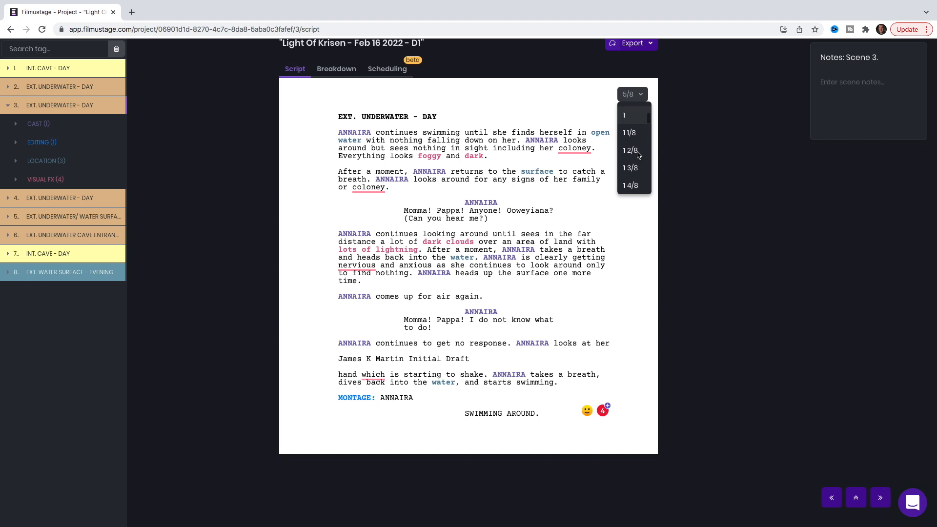
left_click(594, 171)
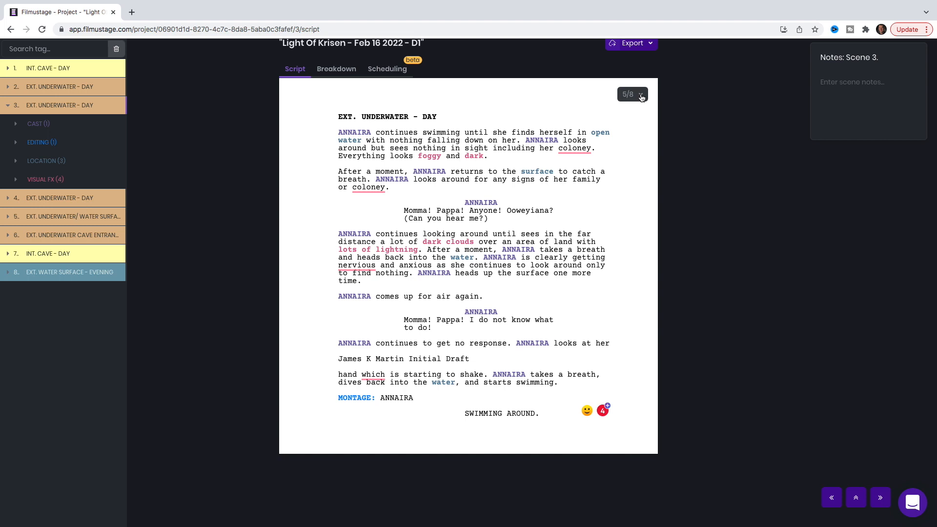
left_click(641, 96)
left_click(641, 96)
In scene 4, remove the tags from the painting's "large fisherman", "large fish", "dozen regular size humans" and "fisherman"
left_click(89, 198)
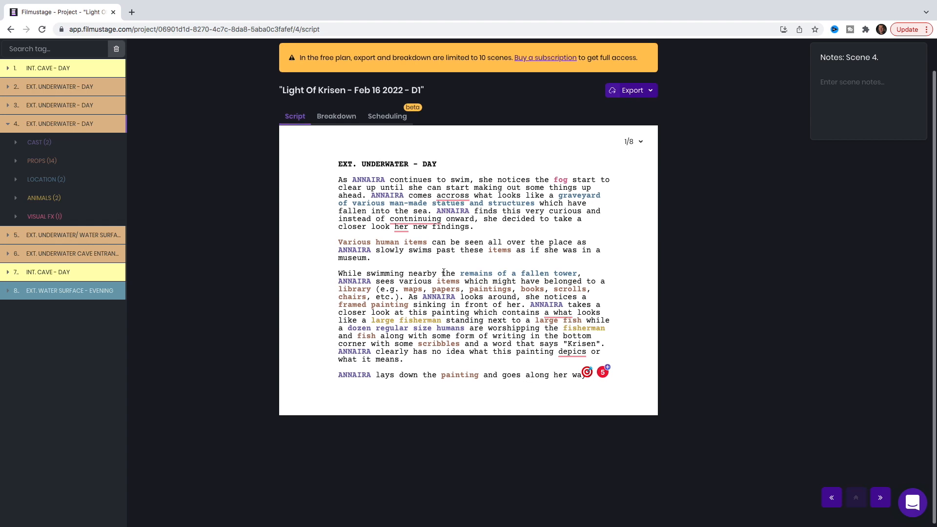
left_click(406, 319)
left_click(425, 334)
left_click(558, 318)
left_click(577, 333)
left_click(406, 326)
left_click(425, 341)
left_click(584, 326)
left_click(602, 342)
Open scene 5, EXT. UNDERWATER/ WATER SURFACE - DAY, and retag the mentions of "fish" throughout it as Cast
left_click(73, 216)
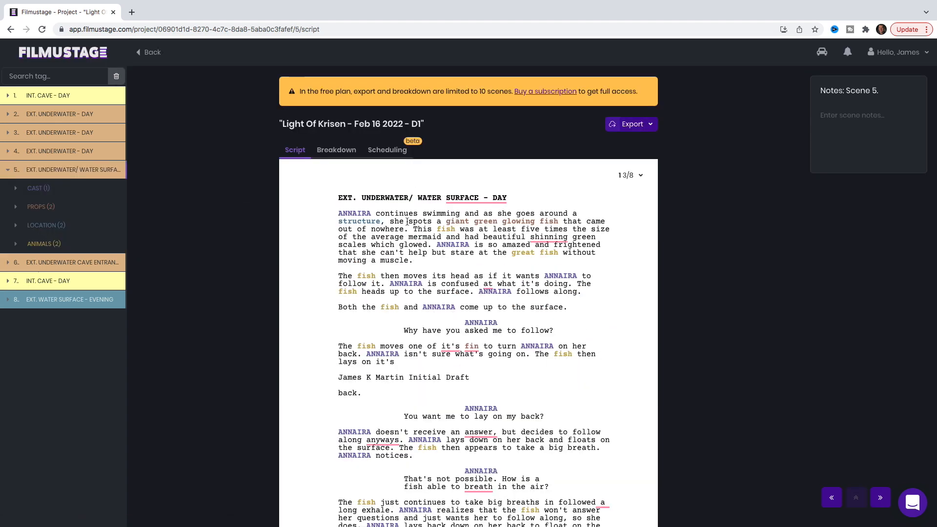
left_click(488, 221)
left_click(468, 314)
left_click_drag(376, 277, 357, 277)
left_click(357, 307)
left_click(348, 292)
scroll(540, 301, "down", 3)
left_click(471, 251)
left_click(492, 267)
scroll(535, 276, "down", 1)
left_click_drag(531, 182, 563, 182)
left_click(543, 259)
scroll(543, 260, "down", 2)
left_click_drag(358, 245, 390, 245)
scroll(537, 264, "down", 1)
left_click(530, 250)
scroll(530, 273, "down", 2)
left_click(367, 250)
left_click(393, 282)
scroll(393, 283, "down", 2)
left_click(367, 274)
left_click(479, 281)
left_click(467, 315)
left_click(422, 336)
left_click(429, 368)
left_click(434, 344)
left_click(453, 359)
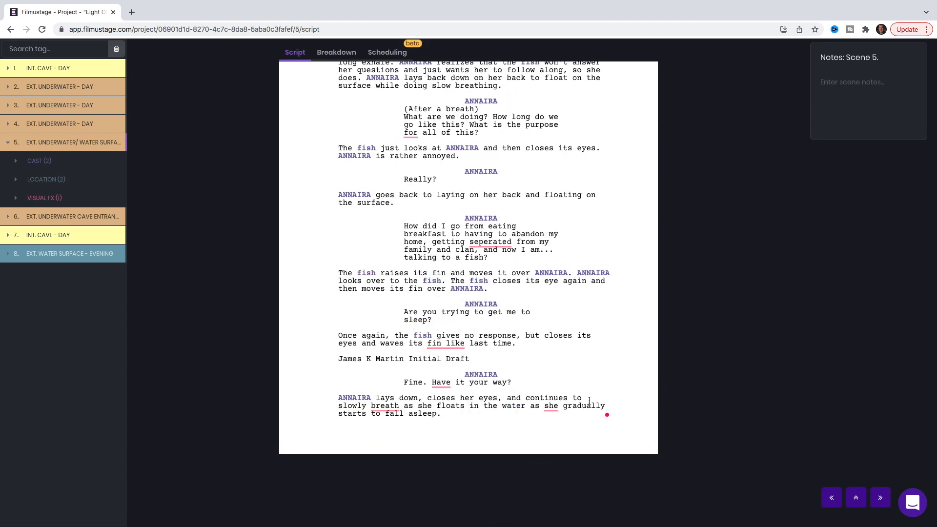
Open scene 6, EXT. UNDERWATER CAVE ENTRANCE - DAY, and retag its first three mentions of "fish" as Cast
left_click(83, 216)
scroll(548, 269, "down", 1)
left_click(464, 206)
left_click(489, 239)
left_click(367, 269)
left_click(393, 301)
left_click(434, 280)
left_click(434, 299)
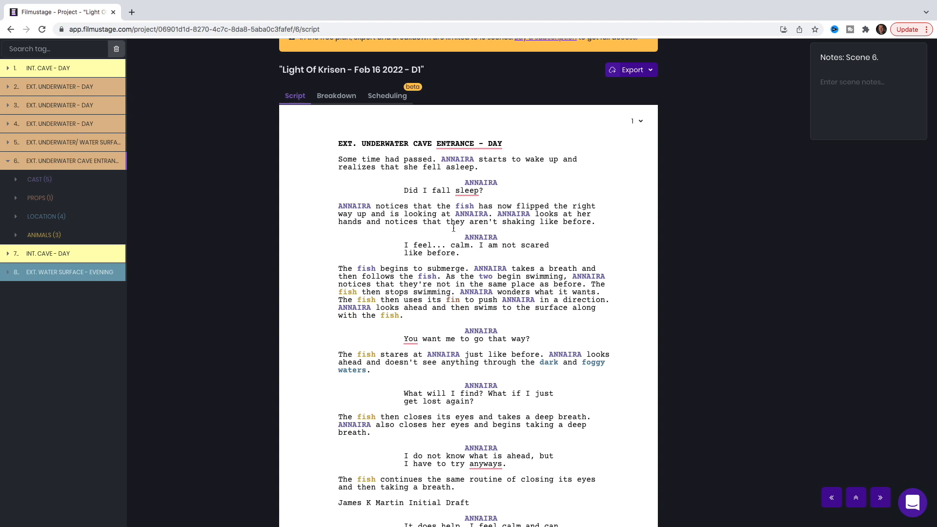
Enter the scene 6 note "Start on the surface, then submerge and go underwater, and then they go to the front of the cave."
left_click_drag(409, 210, 451, 209)
left_click(531, 199)
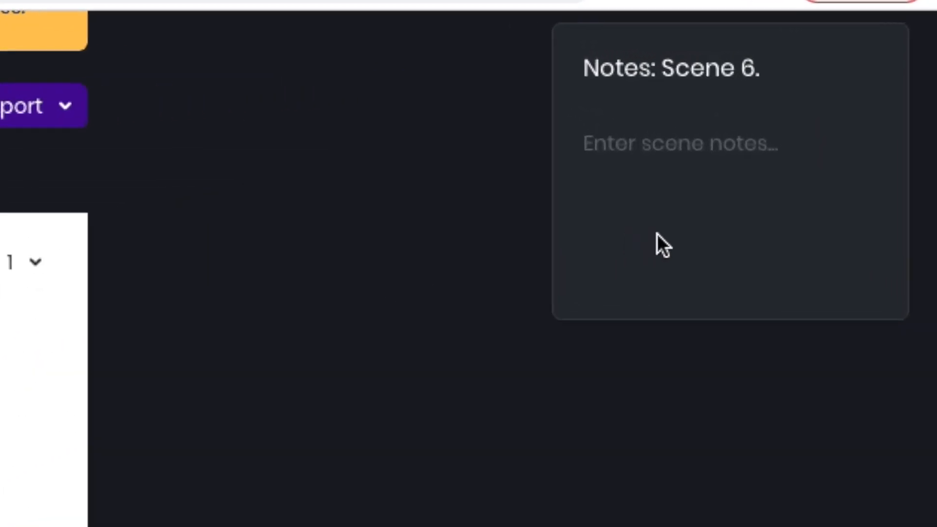
left_click(631, 161)
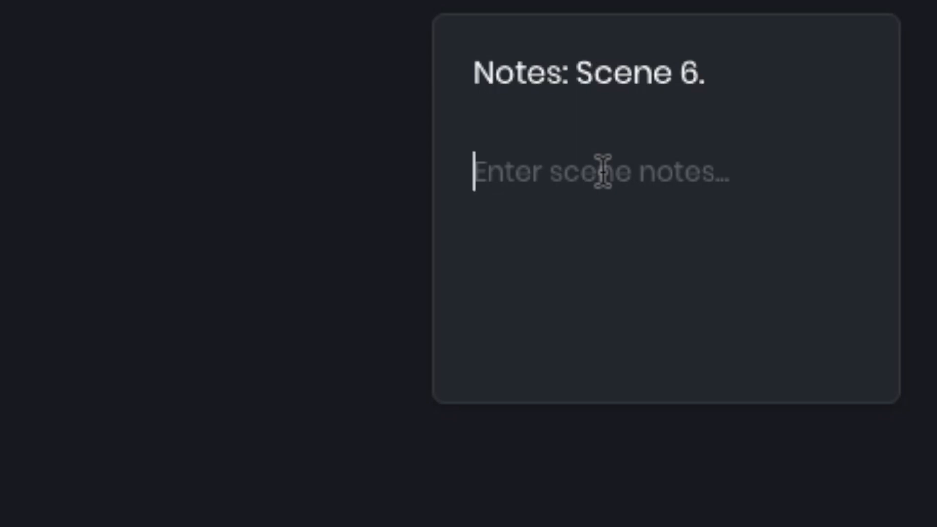
type("Star")
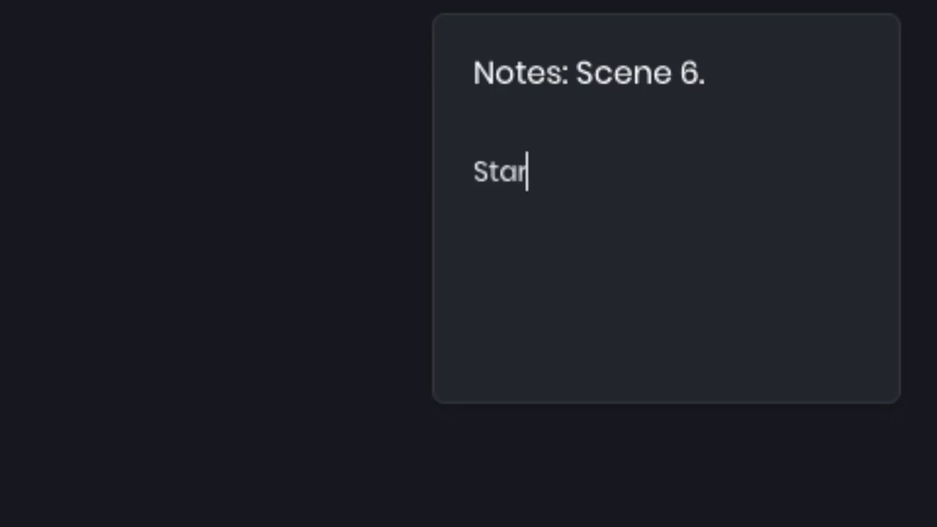
type("t on the ")
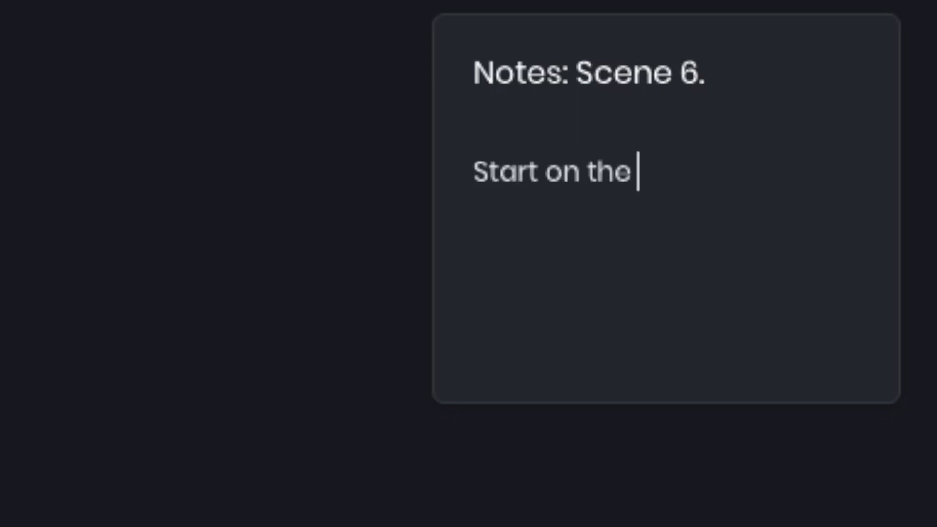
type("surface, th")
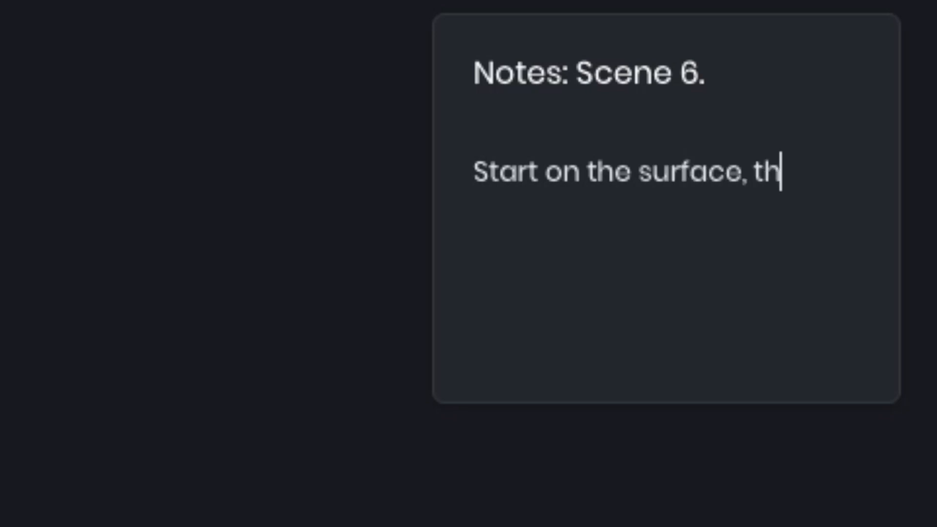
type("en sub")
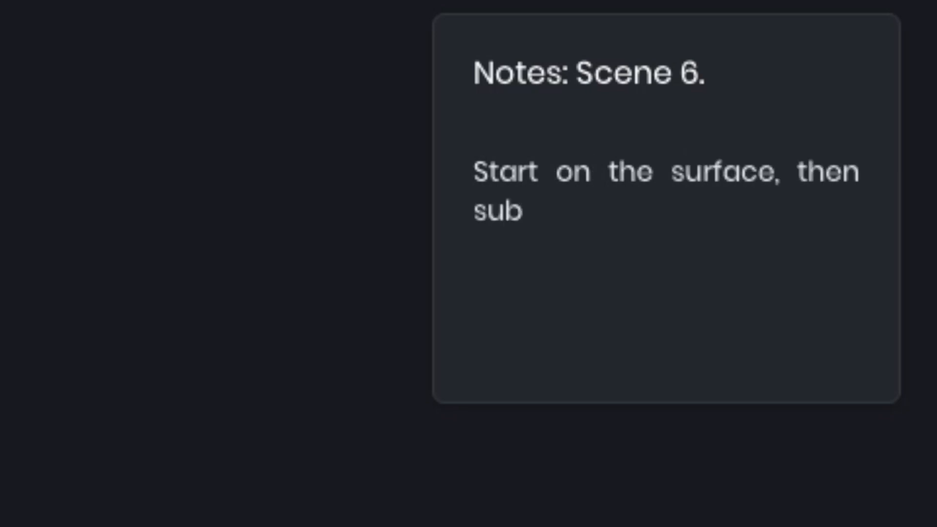
type("merge and go und")
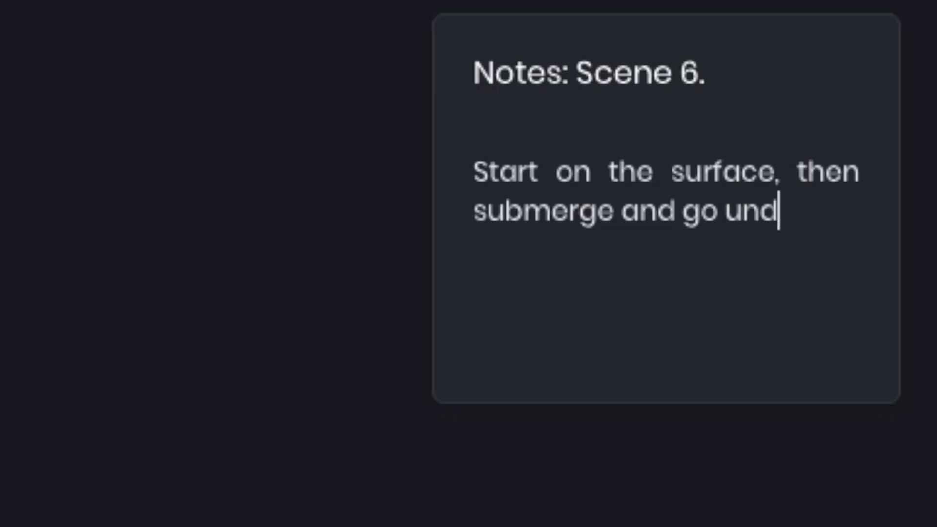
type("erwater, ")
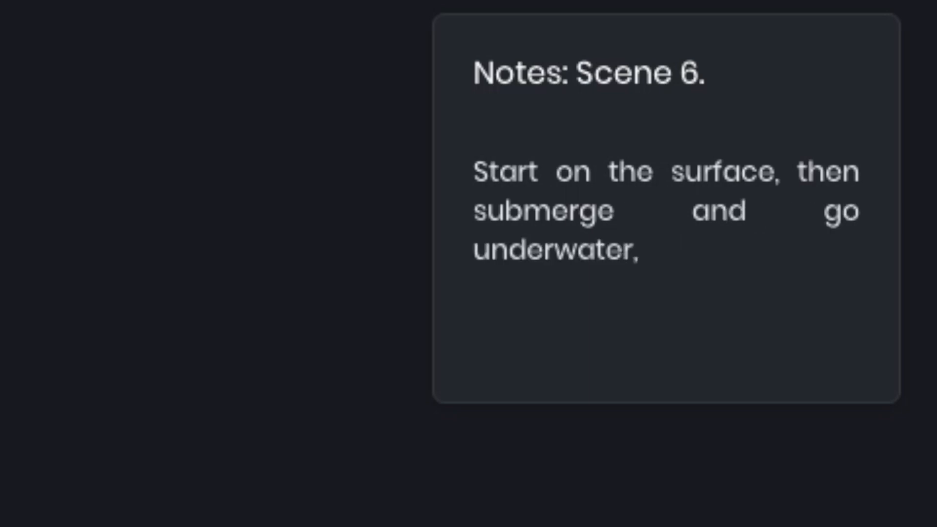
type("and t")
key("BackSpace")
type("then")
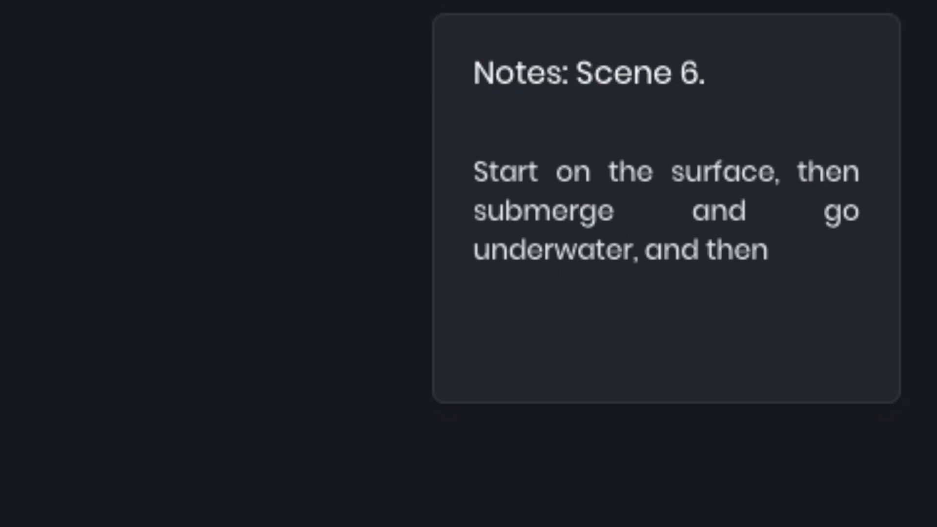
type(" they go to the f")
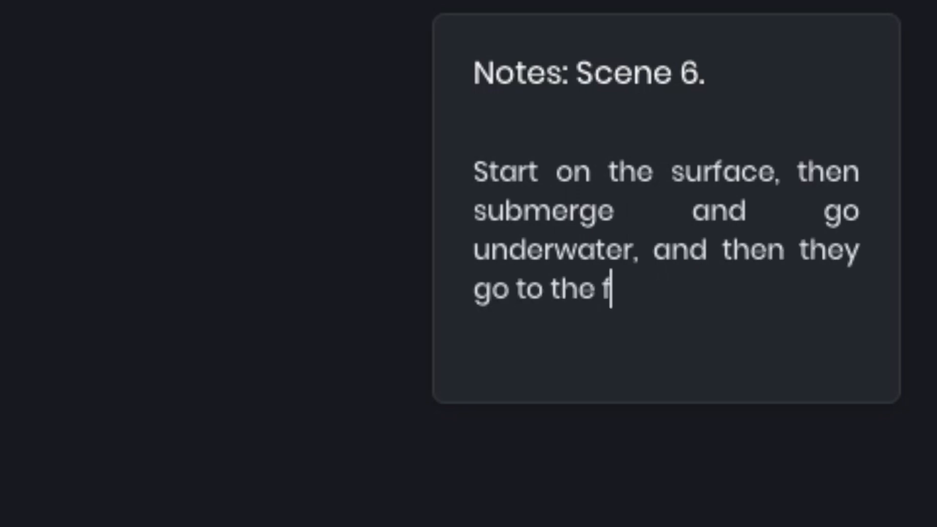
type("ront of the ca")
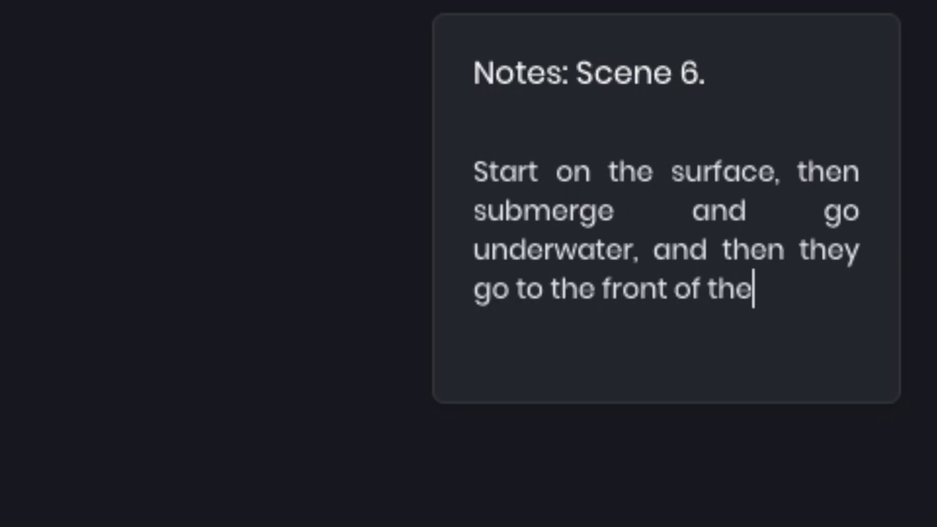
type("ve.")
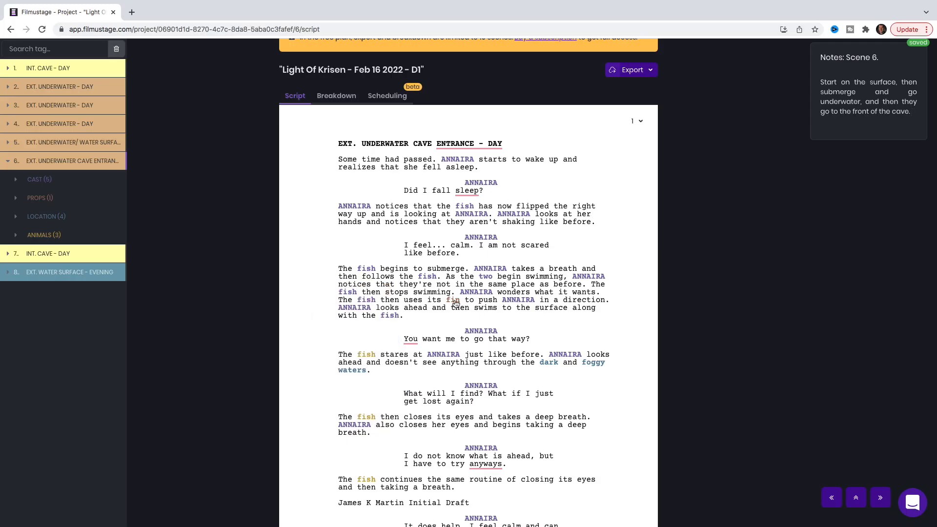
In scene 6, retag the remaining "fish" mentions as Cast and "dark" and "foggy waters" as Visual FX, and untag "fin" and "mermaid"
left_click(365, 288)
left_click(593, 295)
left_click(557, 359)
scroll(574, 351, "down", 2)
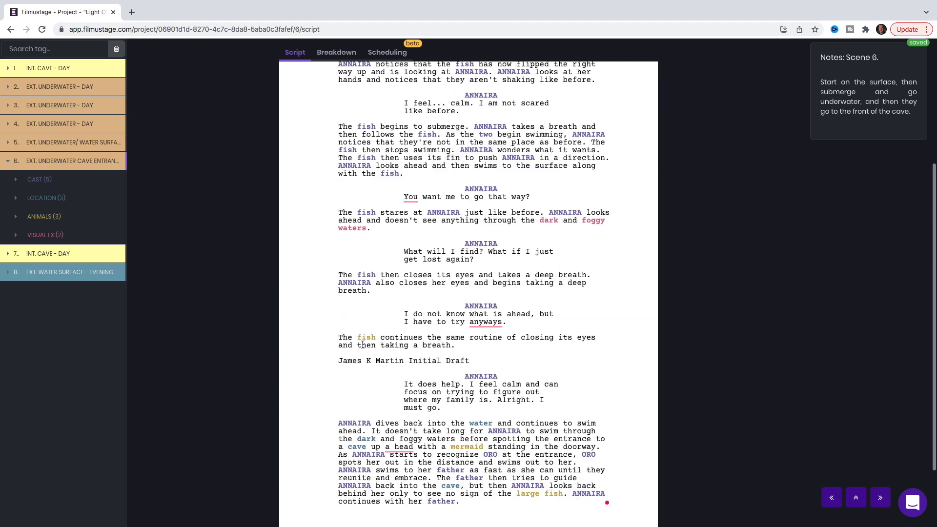
left_click(466, 405)
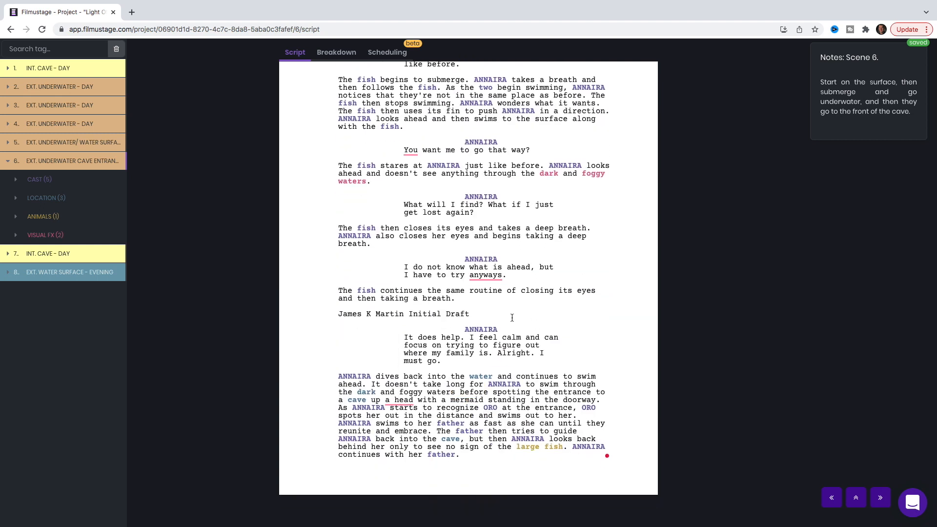
Tag the word "surface" in scene 6's "swims to the surface" line as Location
scroll(512, 318, "up", 1)
double_click(551, 153)
left_click(550, 198)
In scene 6's last paragraph, tag "dark" and "foggy" as Visual FX and remove the tags from the first "father" and "large fish"
scroll(537, 244, "down", 2)
left_click_drag(400, 367, 414, 366)
left_click(391, 420)
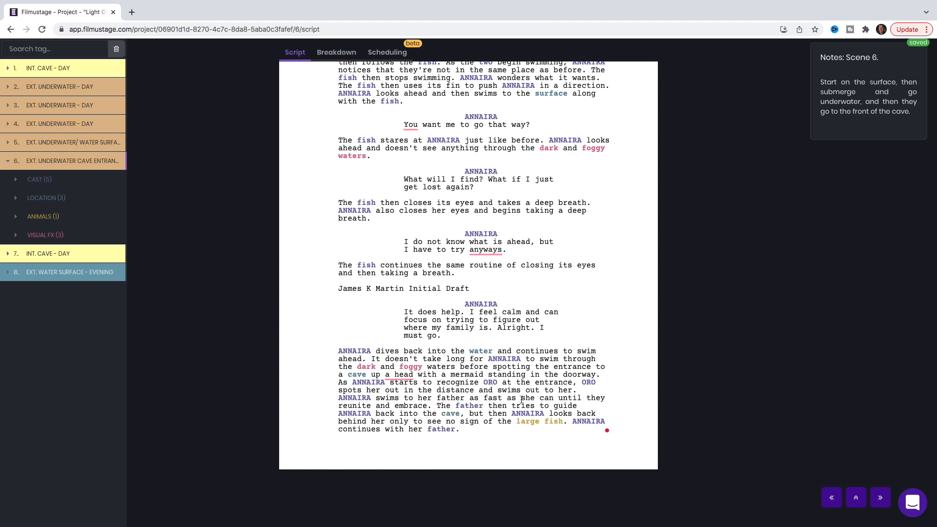
left_click(540, 422)
Check the cast listed for scene 6 and remove the Cast tag from the word "two"
scroll(63, 236, "up", 5)
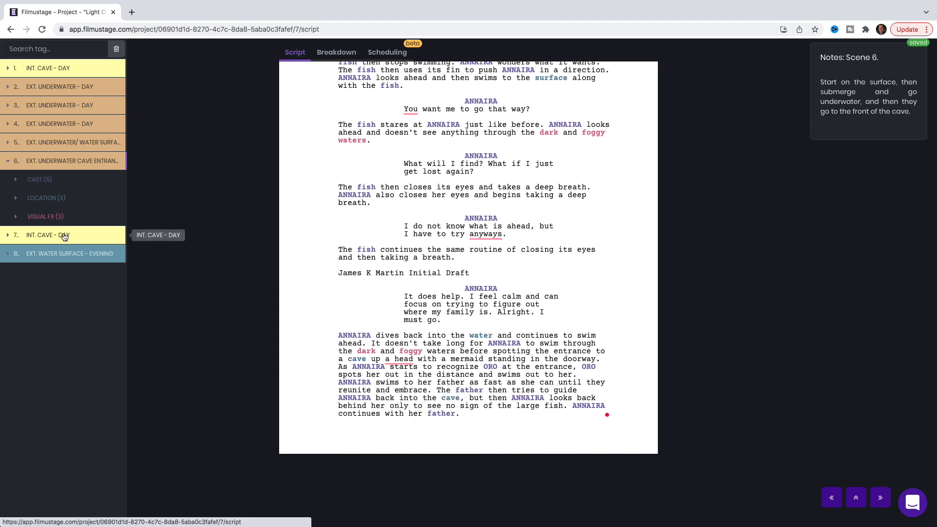
left_click(51, 210)
left_click(487, 331)
left_click(504, 344)
Locate the "father" cast element in scene 6 and remove its two remaining tags from the last paragraph
left_click(46, 281)
scroll(424, 314, "up", 1)
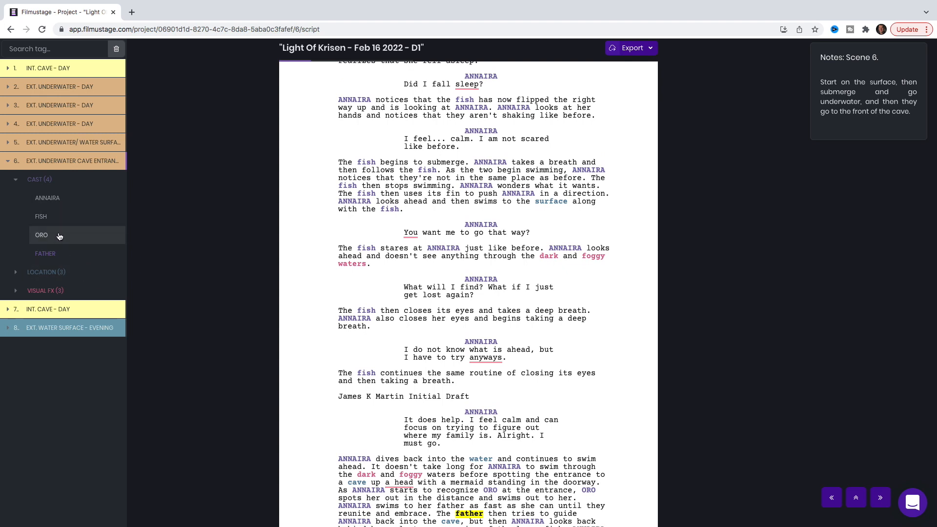
left_click(59, 253)
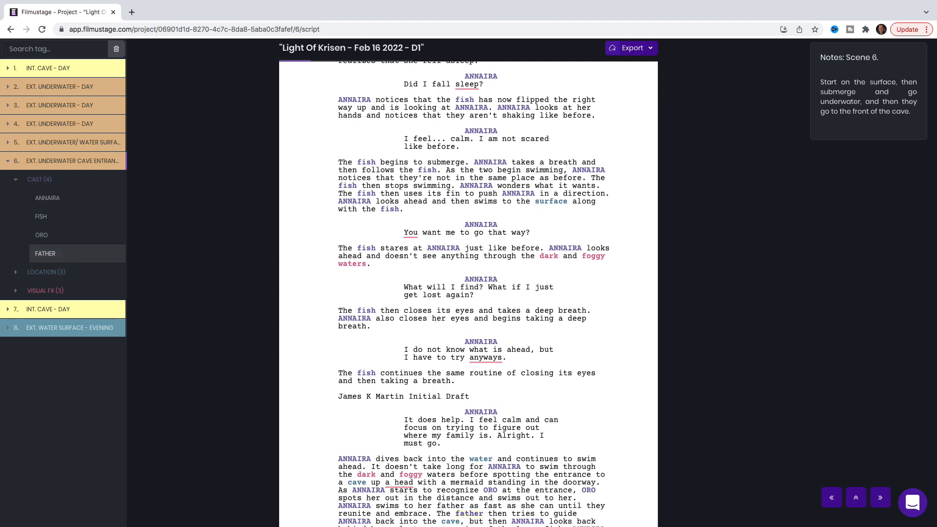
scroll(412, 272, "down", 2)
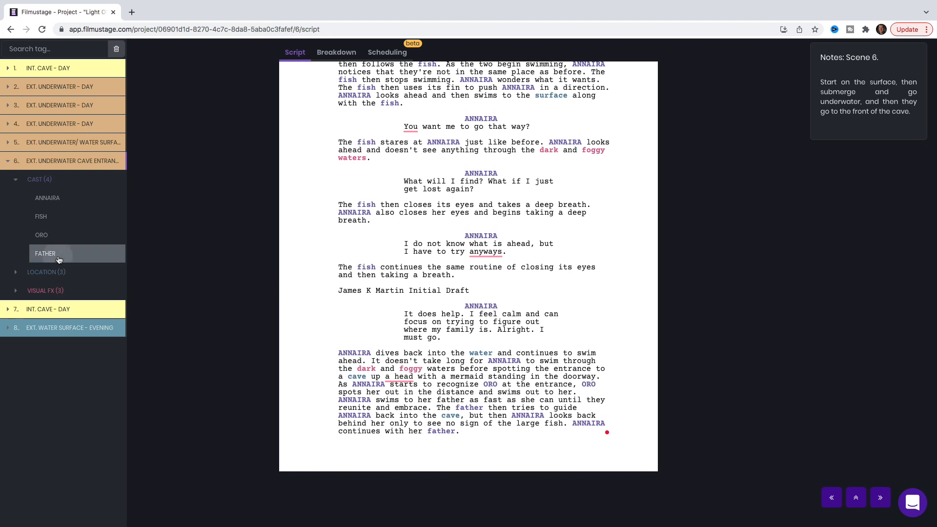
left_click(61, 258)
left_click(472, 409)
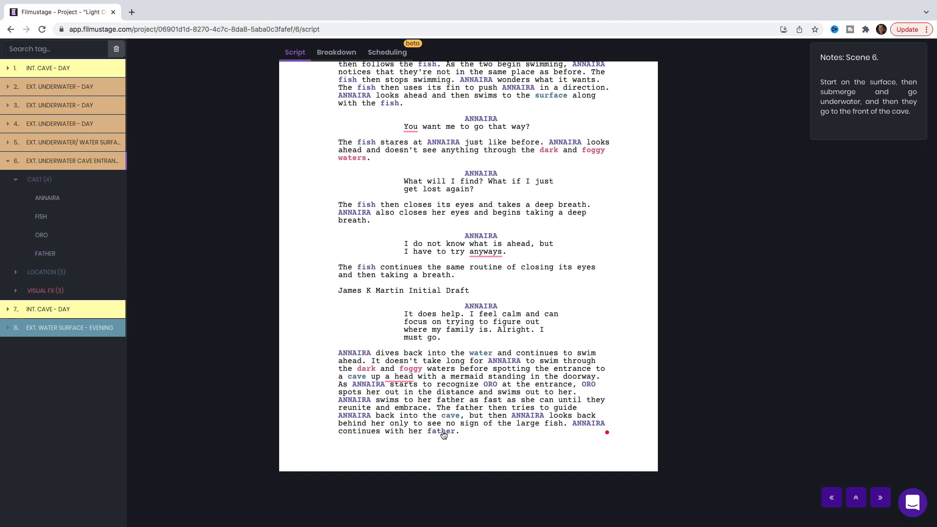
left_click(437, 431)
left_click(461, 446)
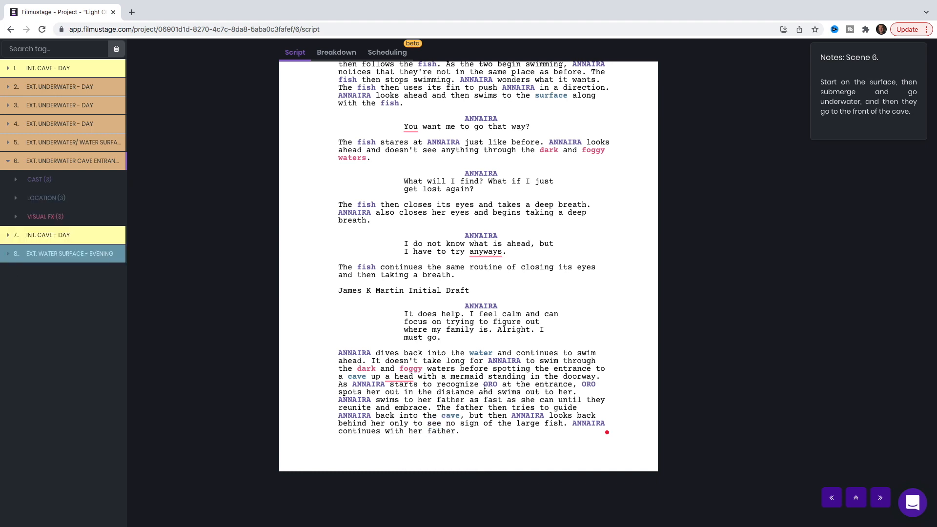
Open scene 7, INT. CAVE - DAY, and enter the scene note "ANNAIRA & ORO are eating some food."
scroll(493, 394, "up", 1)
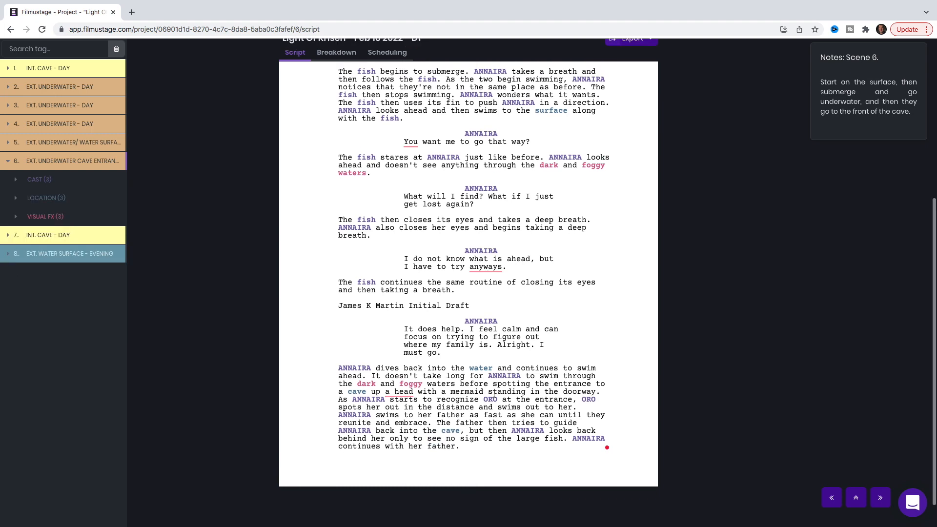
left_click(81, 232)
double_click(393, 215)
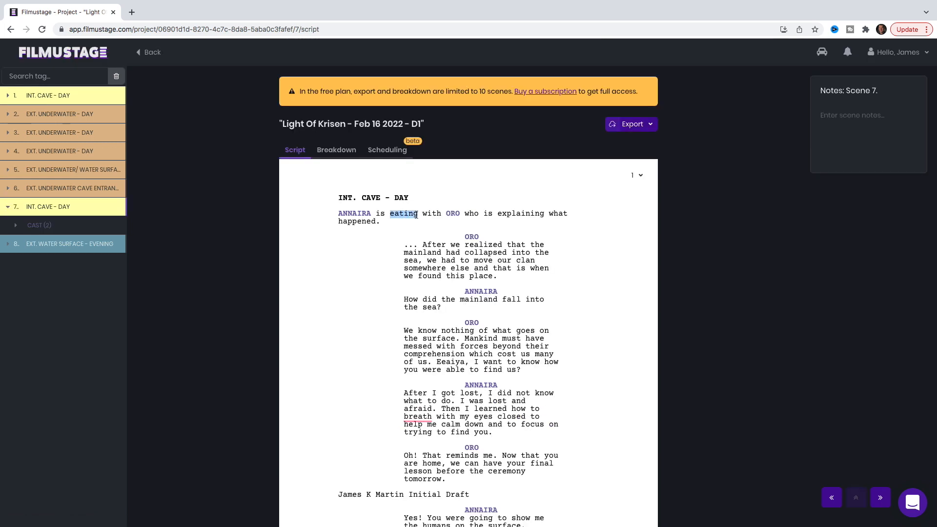
left_click(427, 211)
type("ANN")
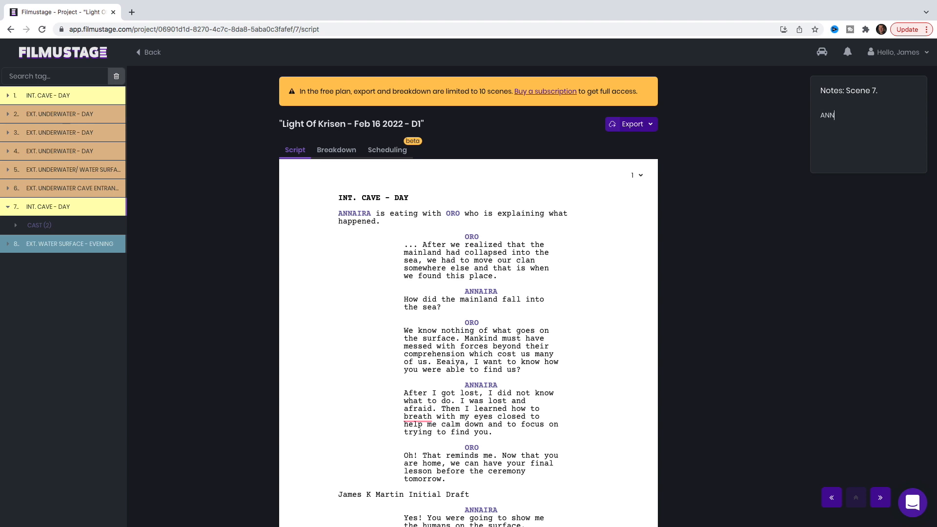
type("AIRA & ORO are eating some food.")
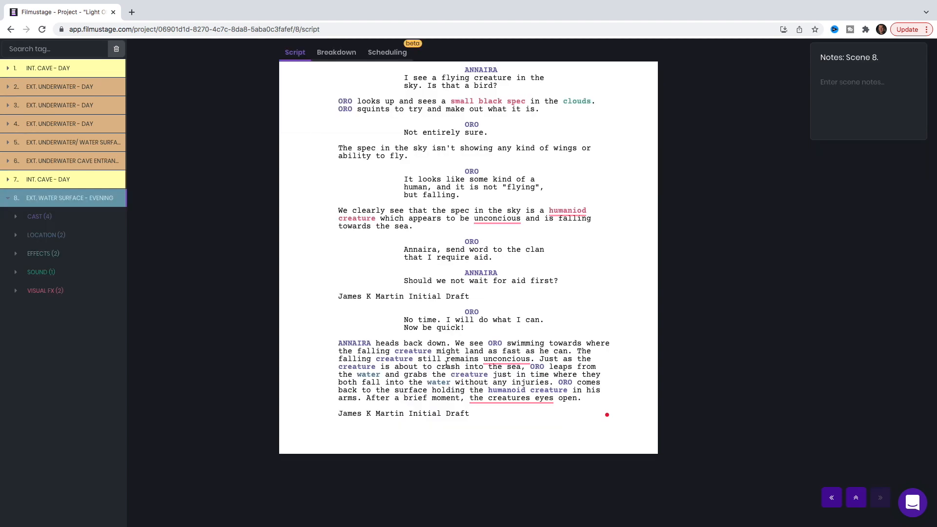
Review the tagged elements throughout scene 8, EXT. WATER SURFACE - EVENING, and return to scene 1, INT. CAVE - DAY
scroll(451, 361, "down", 1)
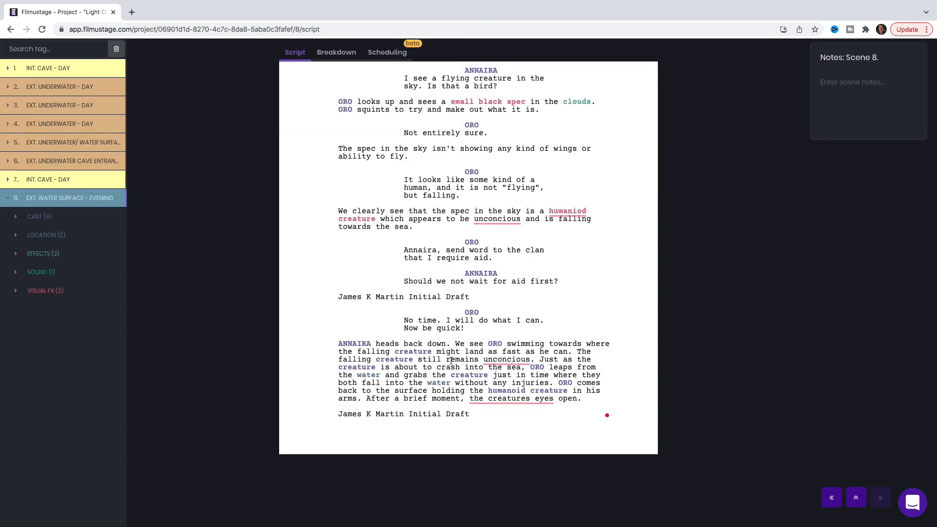
scroll(451, 361, "up", 15)
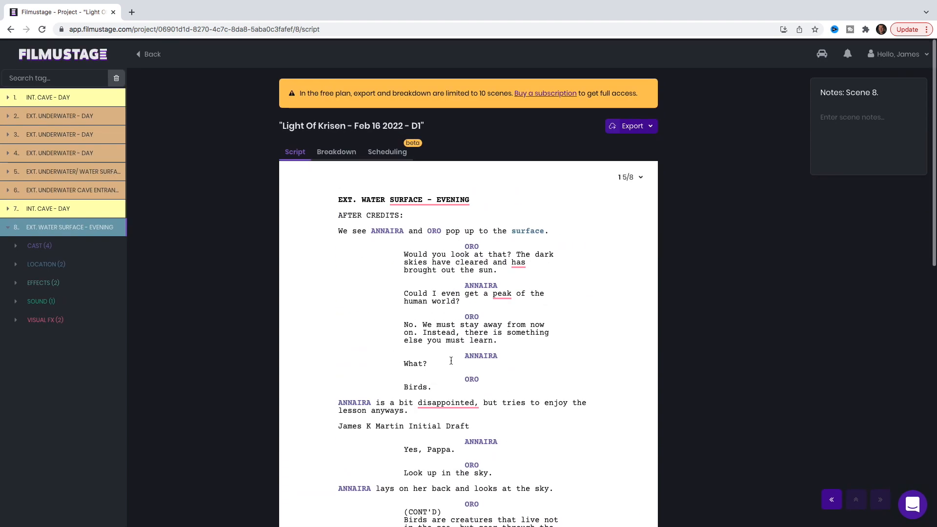
scroll(451, 360, "down", 9)
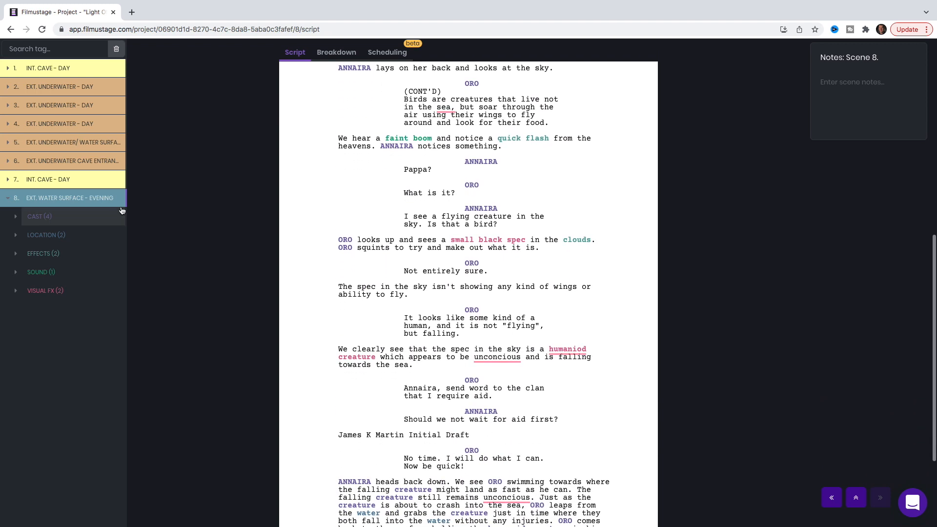
left_click(80, 72)
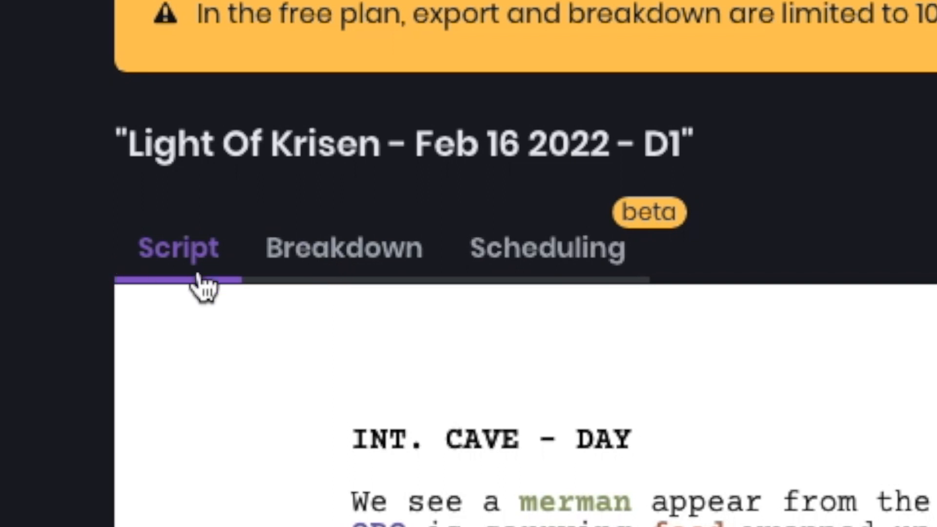
scroll(524, 313, "down", 5)
scroll(525, 312, "up", 5)
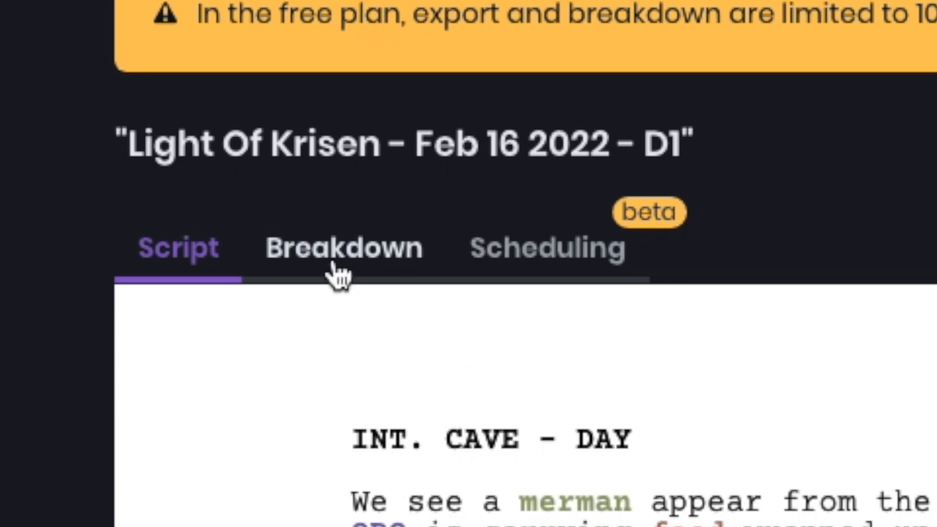
Open the full script's breakdown summary and examine the elements listed by category under each scene
left_click(352, 266)
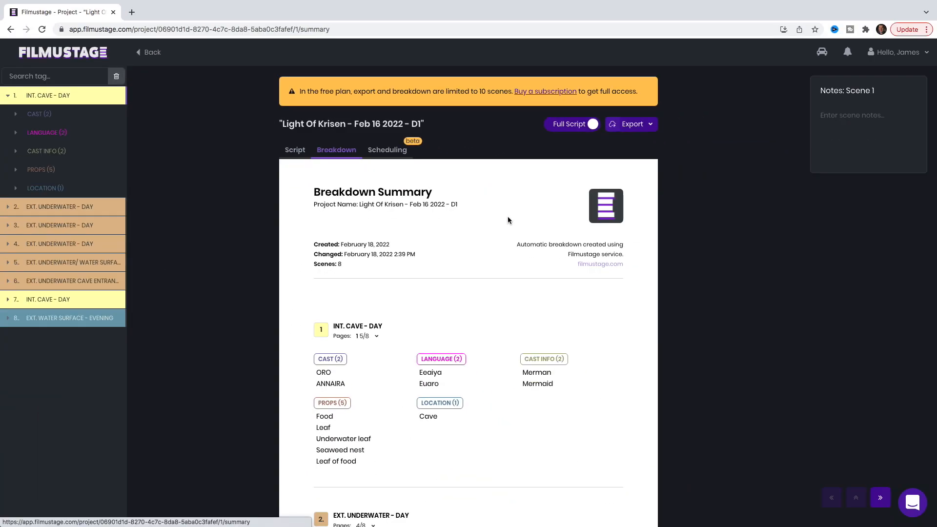
scroll(508, 219, "down", 10)
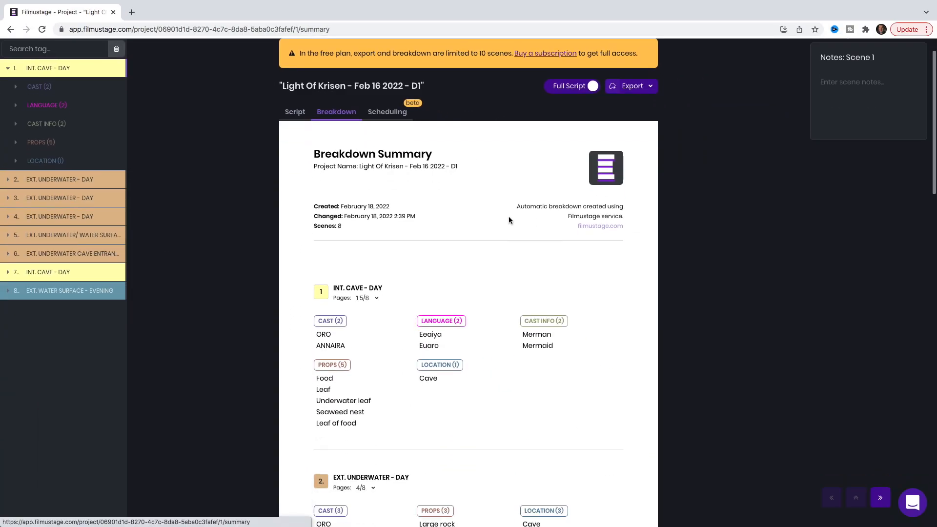
scroll(509, 220, "down", 5)
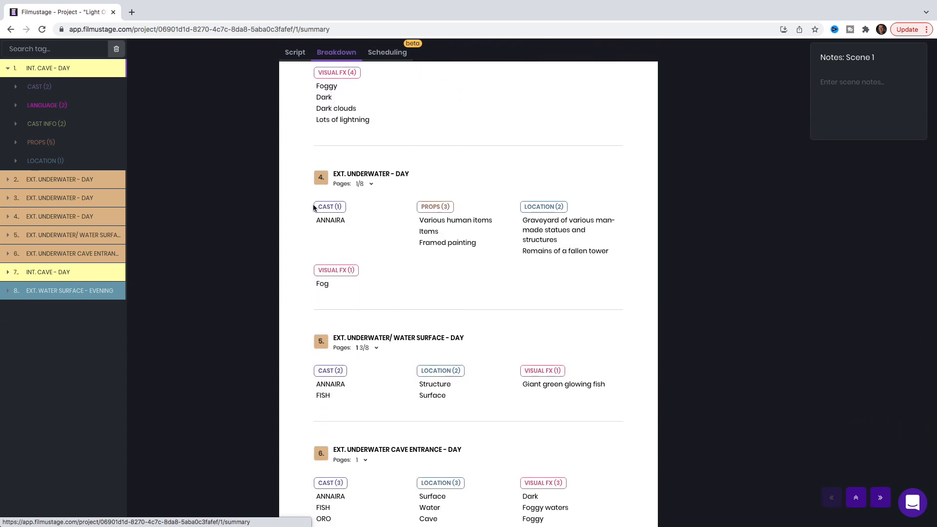
scroll(353, 247, "up", 2)
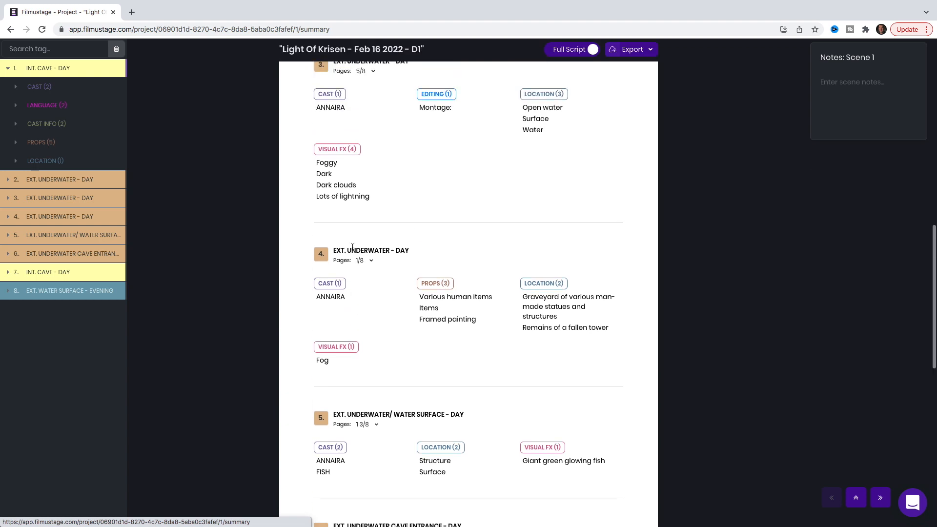
scroll(392, 252, "up", 2)
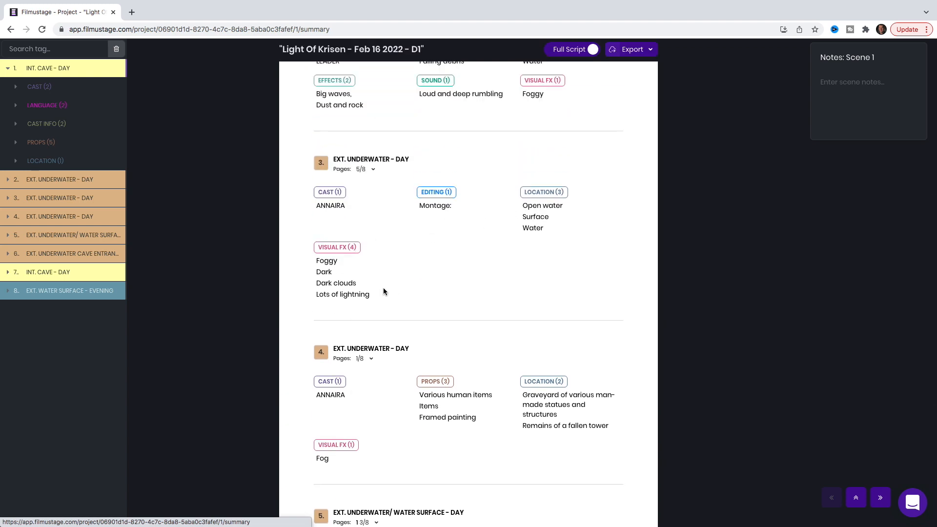
Review the categorized elements and scene notes across the breakdown summary, from scene 1 through scene 8
scroll(386, 288, "up", 2)
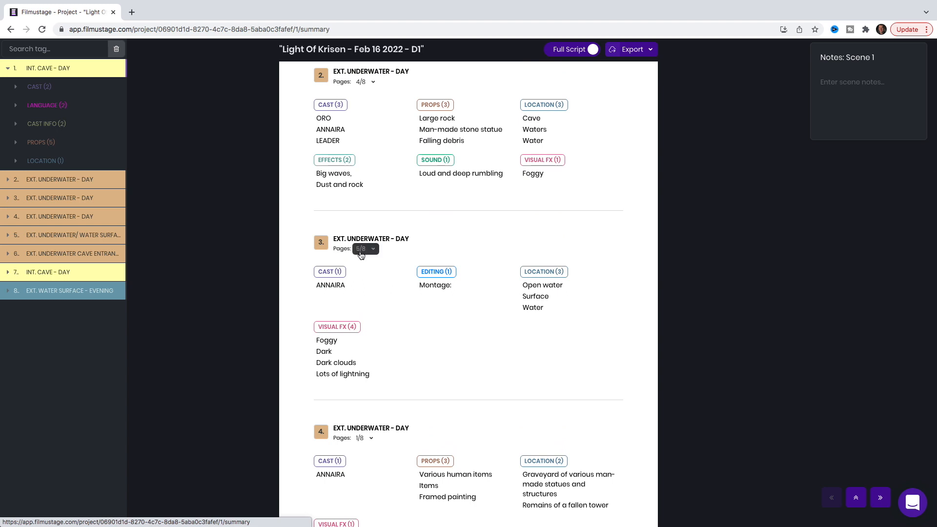
scroll(411, 253, "up", 1)
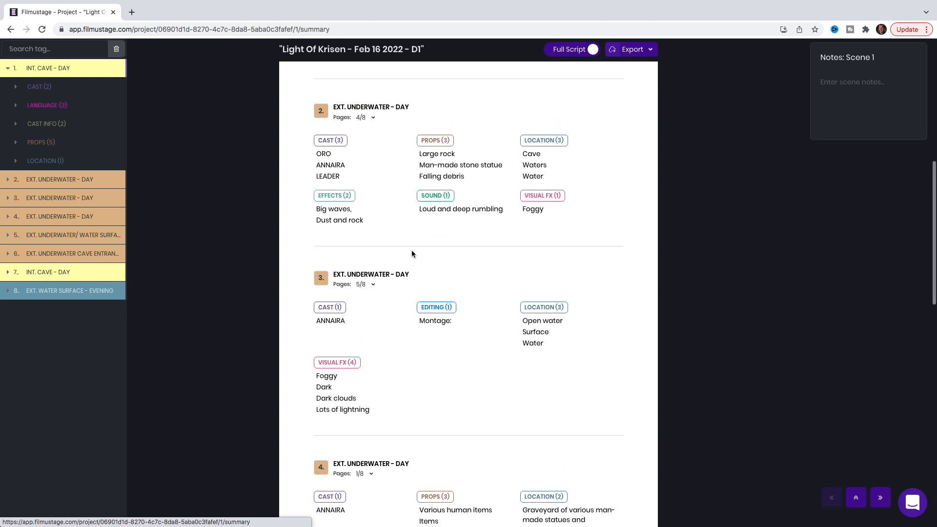
scroll(412, 253, "up", 3)
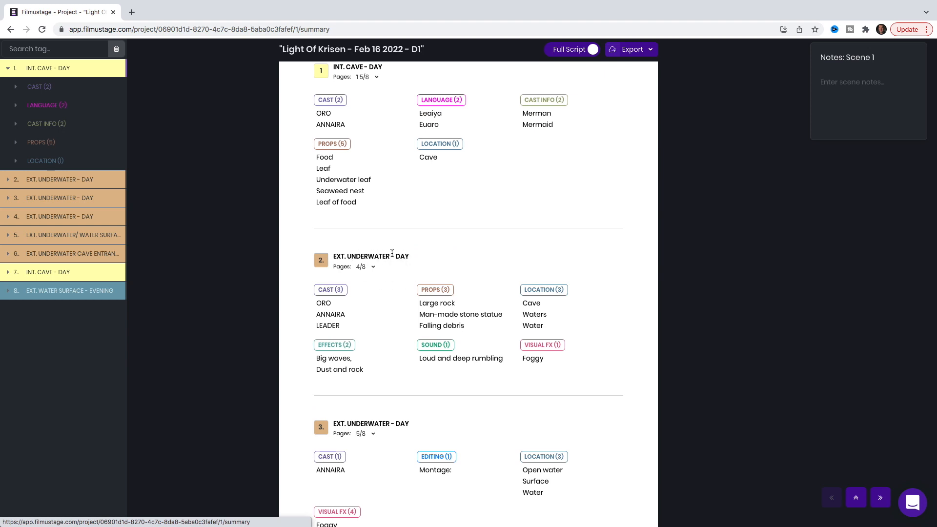
scroll(429, 259, "up", 4)
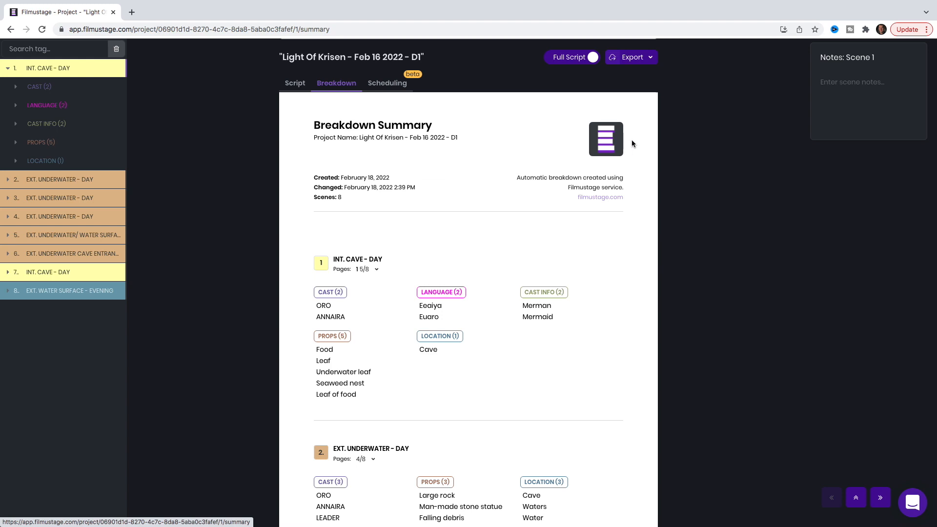
scroll(591, 155, "down", 10)
scroll(593, 155, "down", 15)
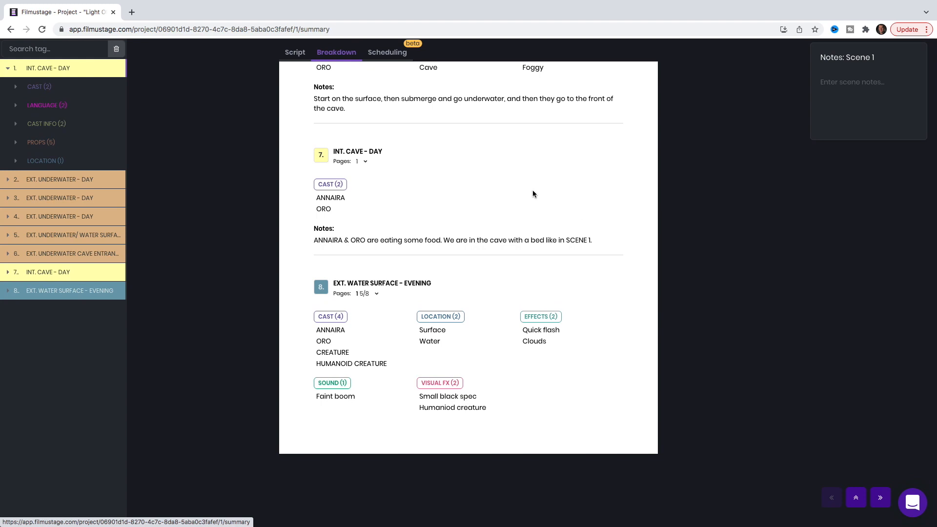
scroll(479, 312, "up", 20)
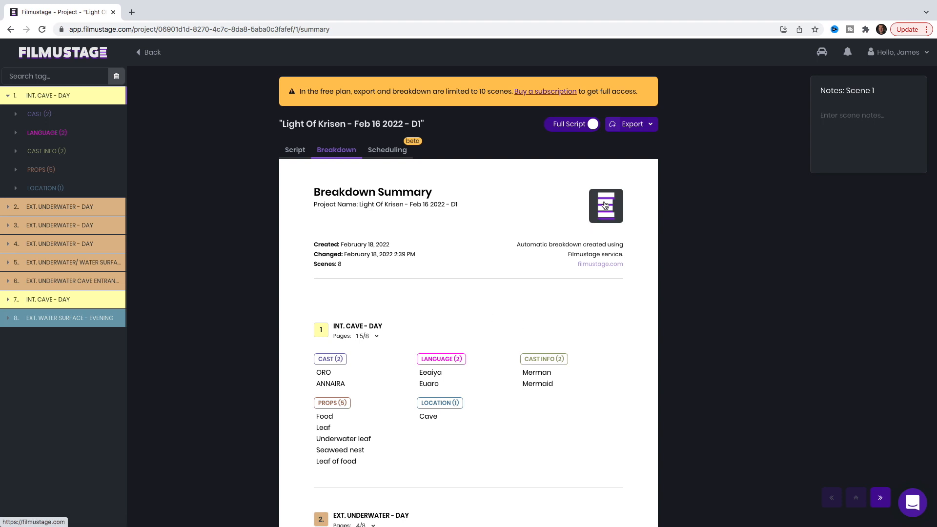
Export the full script's breakdown using the Print and PDF option
left_click(645, 125)
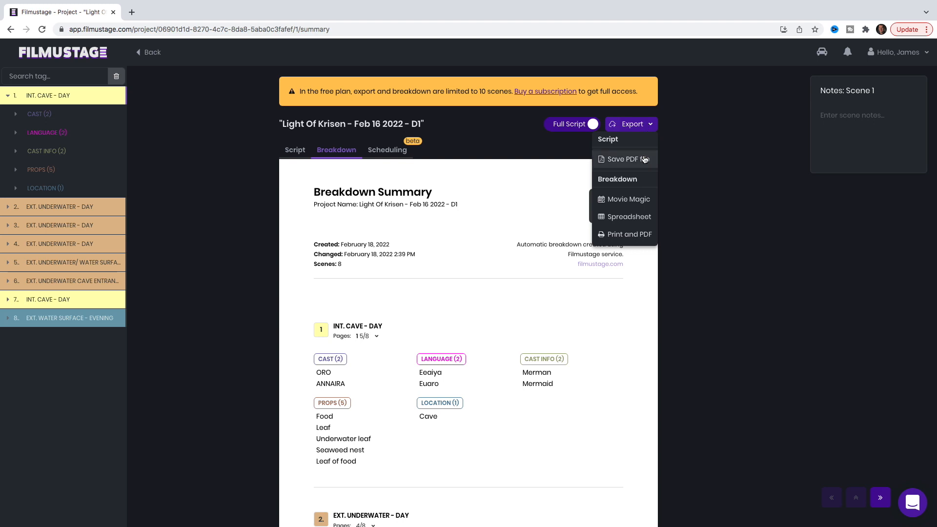
left_click(634, 236)
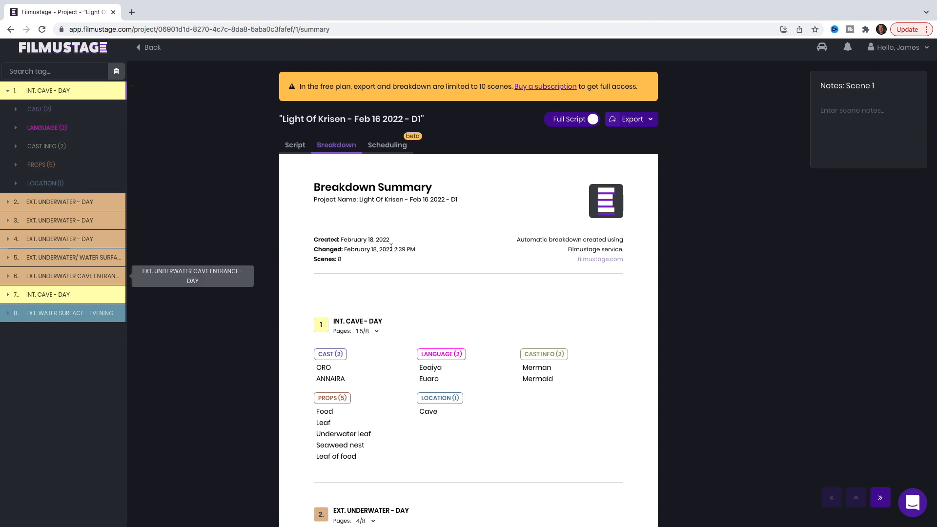
scroll(461, 238, "down", 15)
scroll(462, 239, "up", 20)
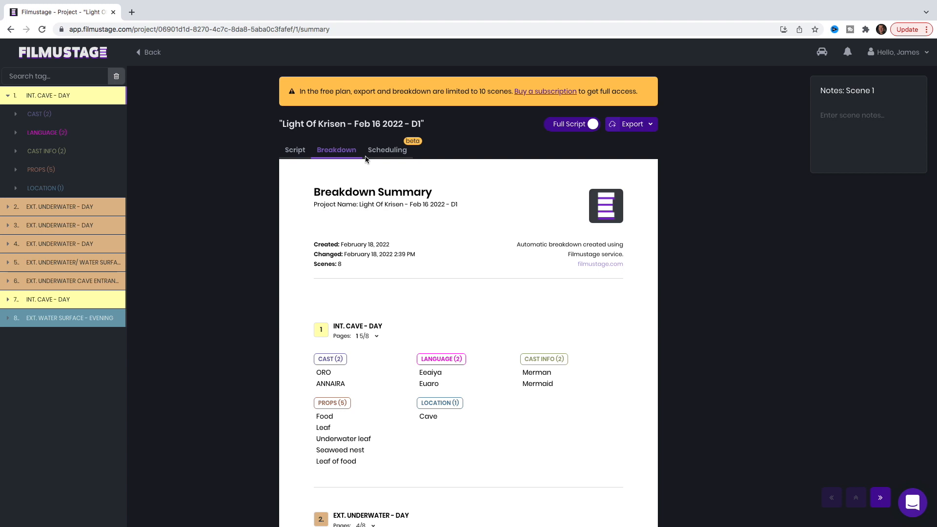
Open the project's scheduling view and activate the hour estimation for scene 1, INT. CAVE - DAY
left_click_drag(385, 152, 388, 154)
left_click(389, 153)
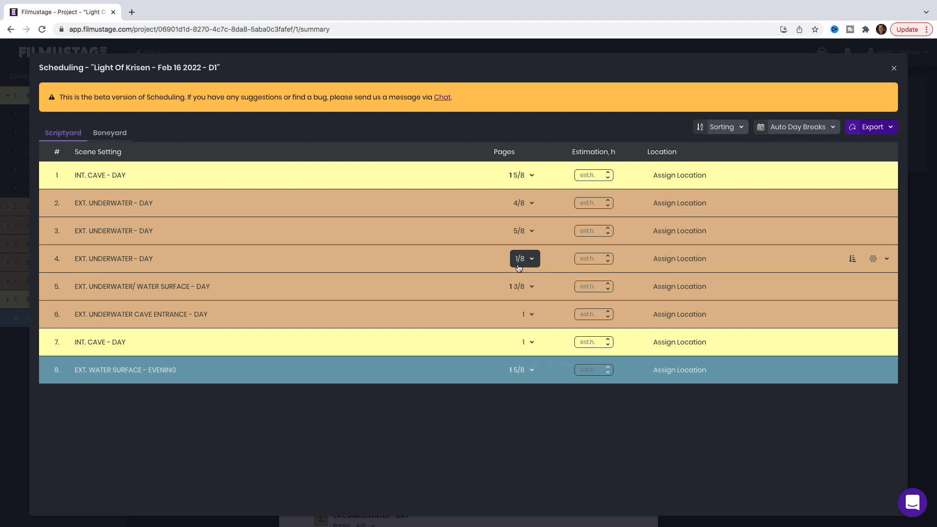
left_click(592, 176)
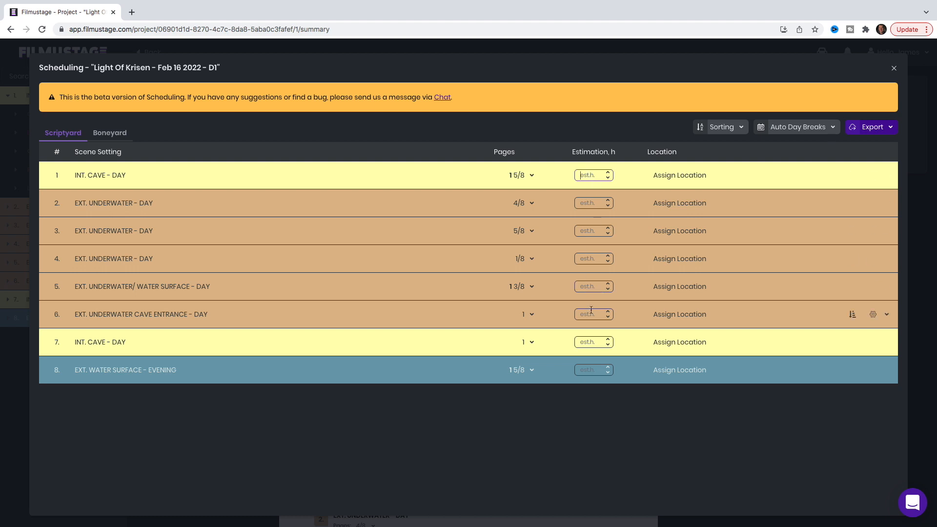
left_click(586, 179)
Inspect the new location form for scene 1, including its shooting location field, and dismiss it without creating a location
left_click(699, 177)
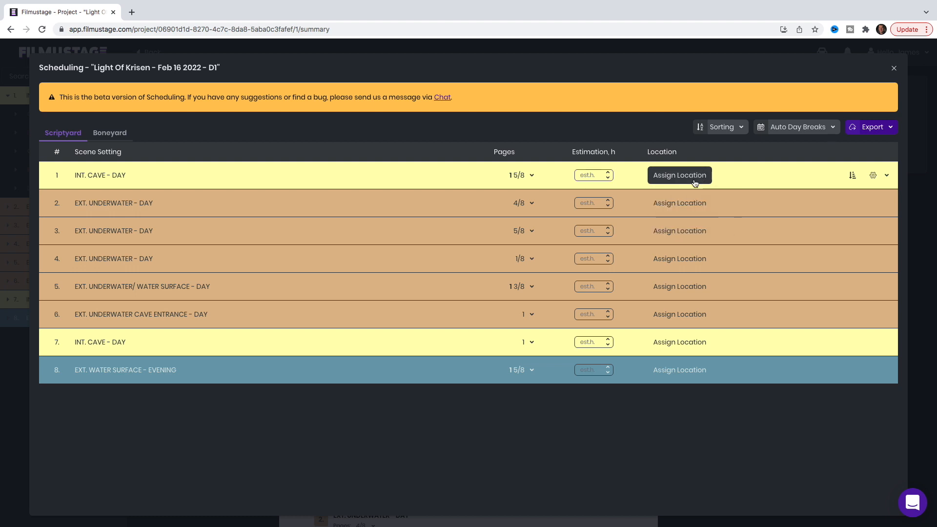
left_click(676, 176)
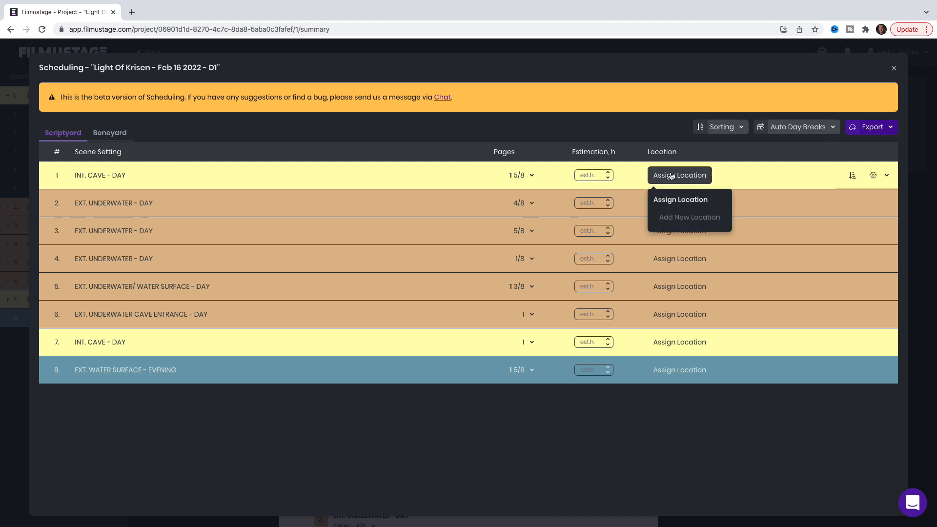
left_click(694, 222)
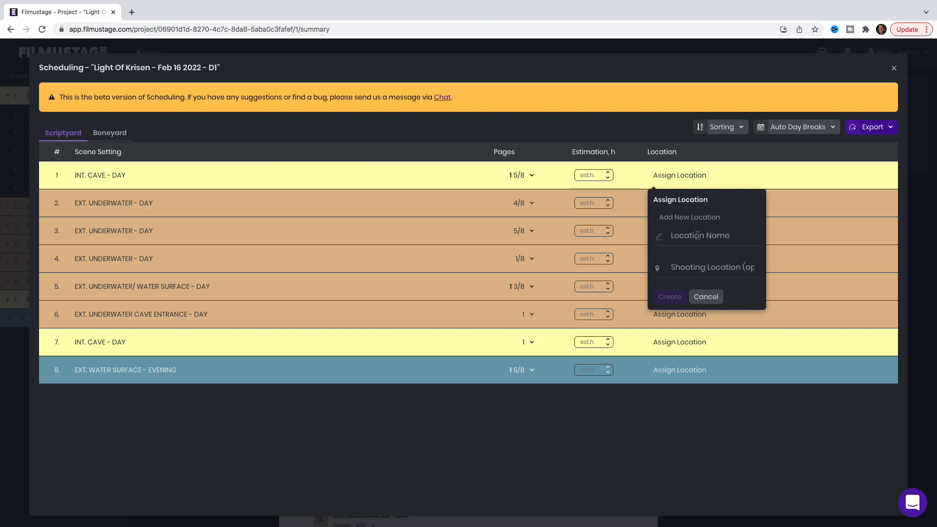
left_click(684, 267)
left_click(792, 252)
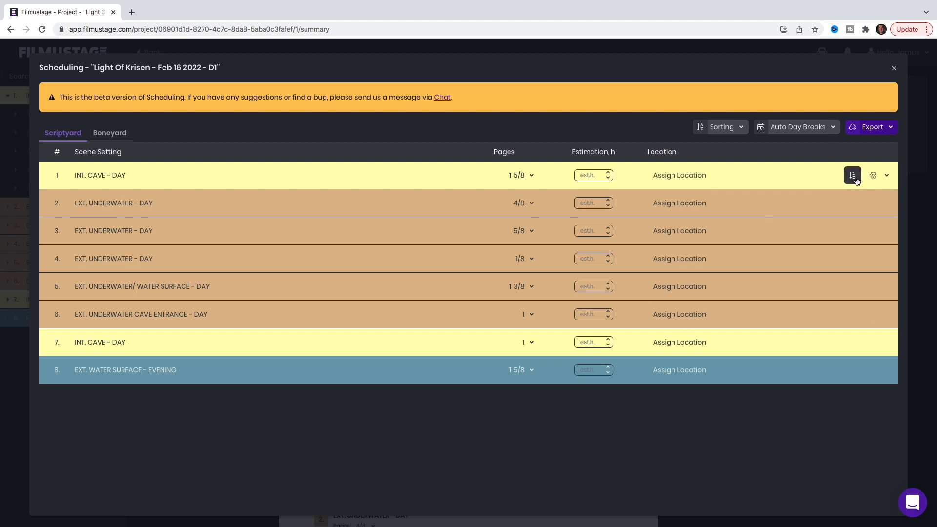
Check scene 1's settings and the schedule's Boneyard list, and return to the Scriptyard
left_click(878, 179)
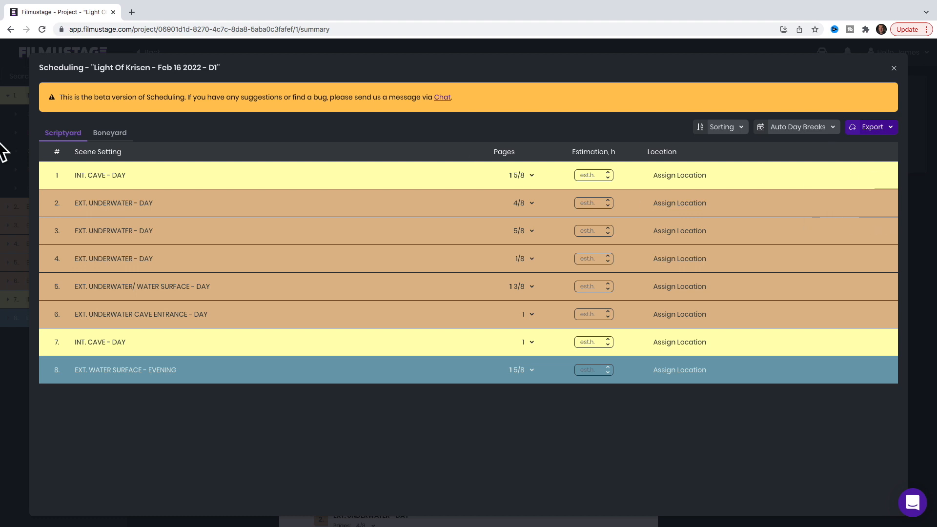
left_click(128, 138)
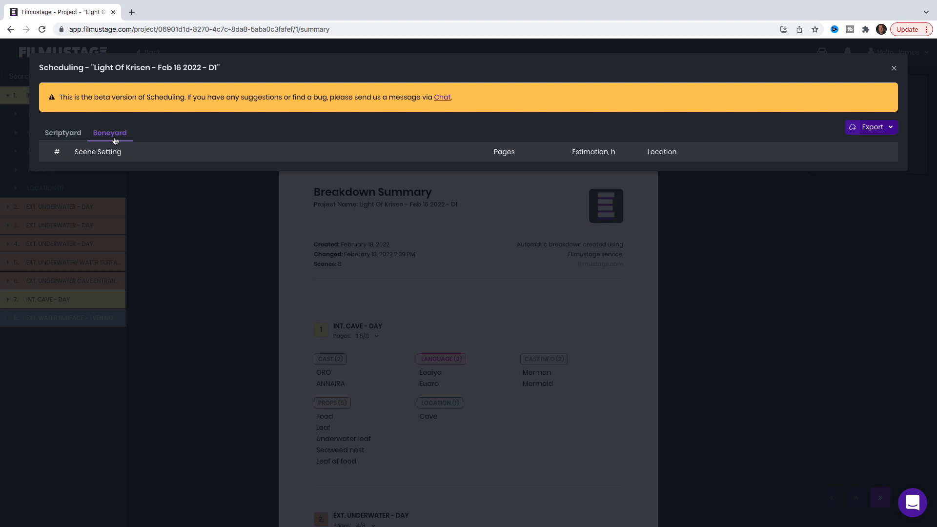
left_click(70, 137)
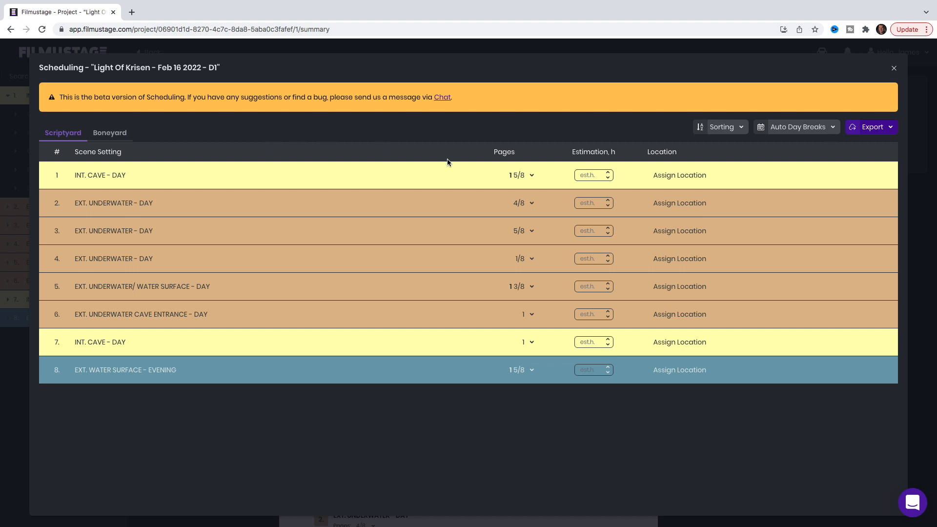
Check the export formats offered for the schedule and close the scheduling view
left_click(886, 131)
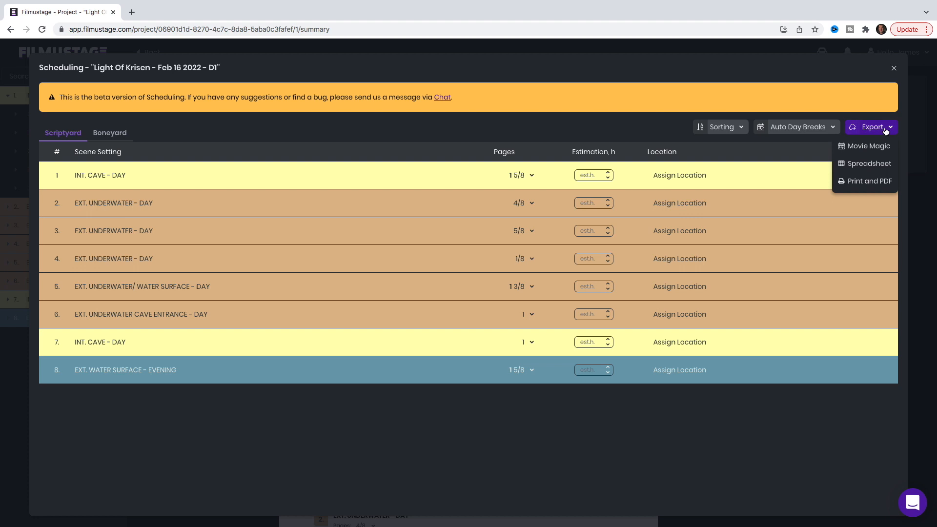
left_click(886, 130)
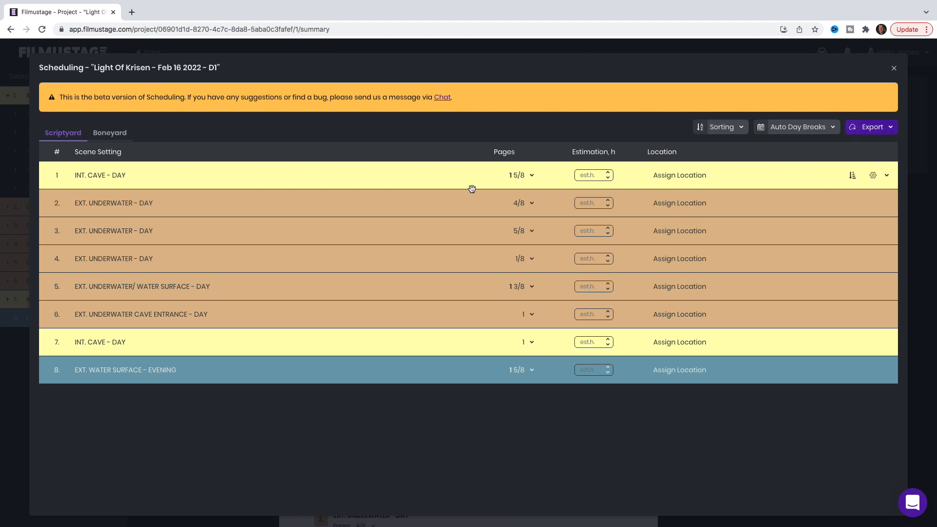
left_click(894, 69)
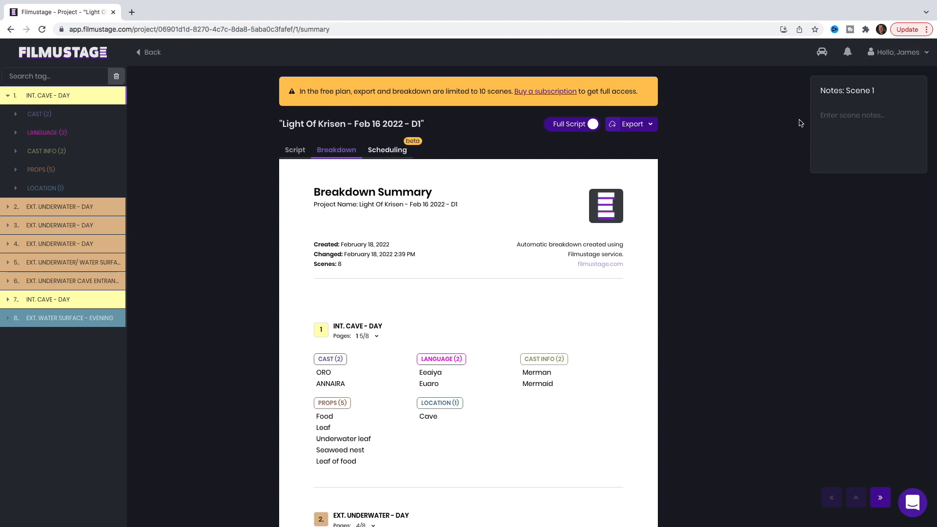
Open the subscription plans, switch the billing period from monthly to yearly to compare prices, and close the plans
left_click(910, 50)
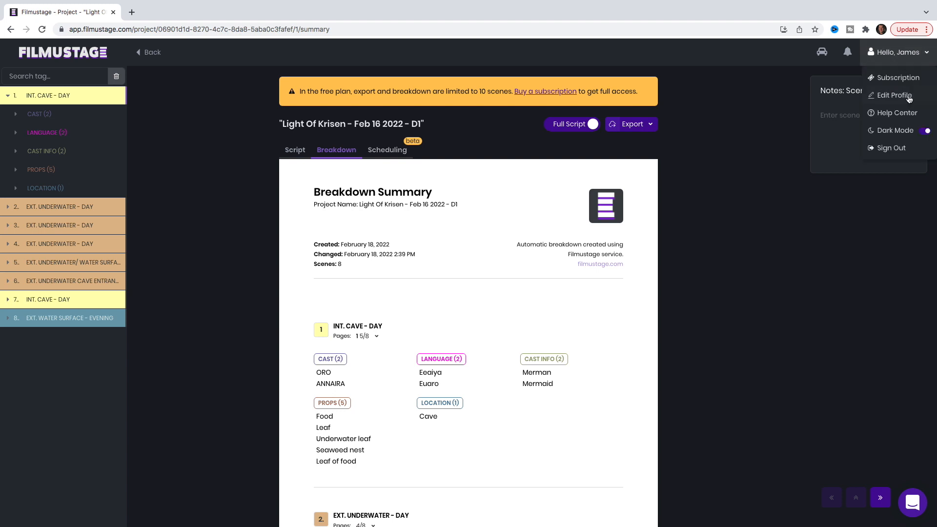
left_click(916, 84)
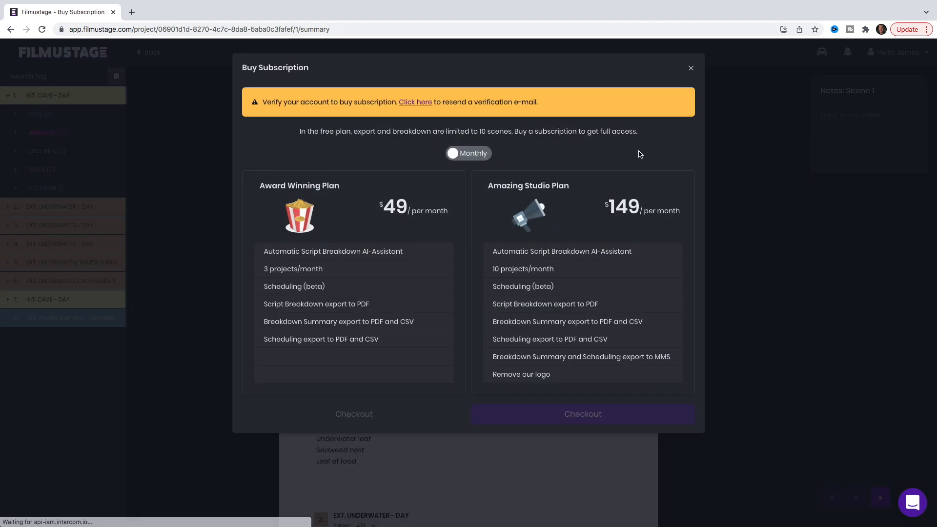
left_click(466, 155)
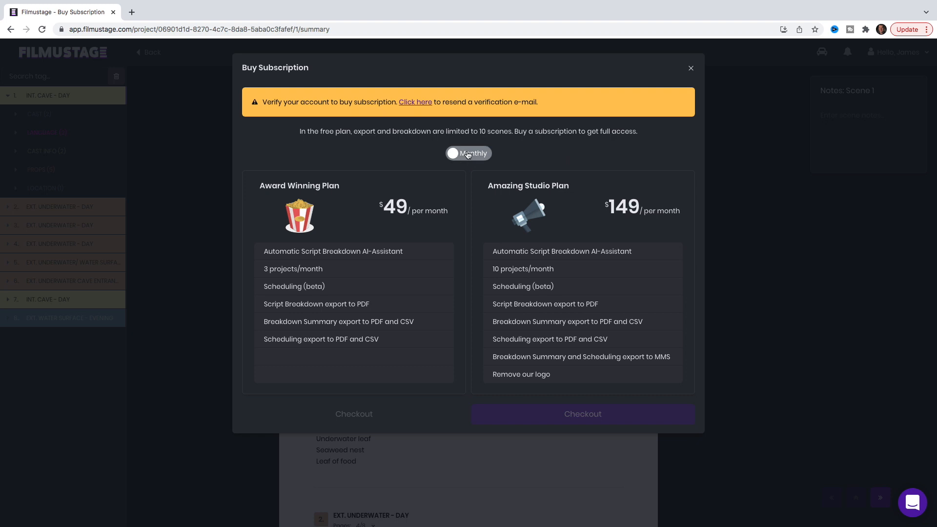
left_click(473, 154)
right_click(472, 153)
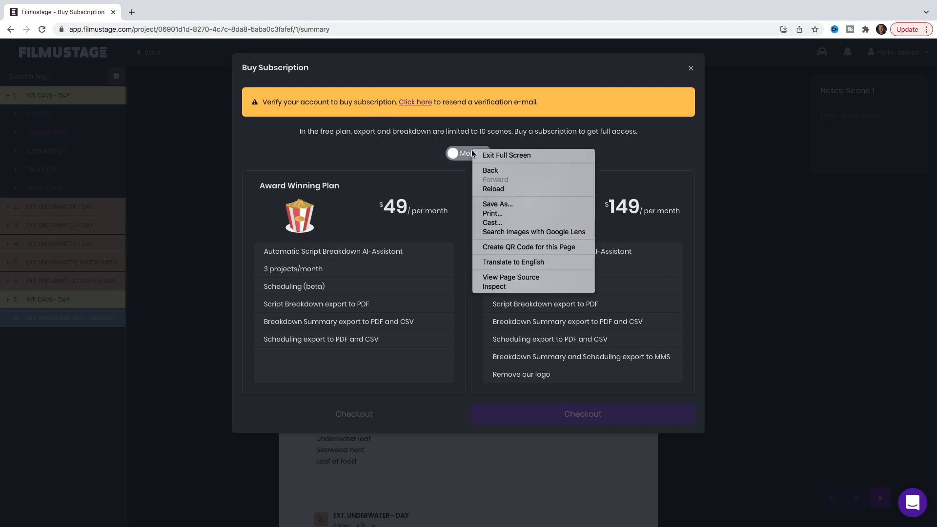
left_click(463, 157)
left_click(463, 156)
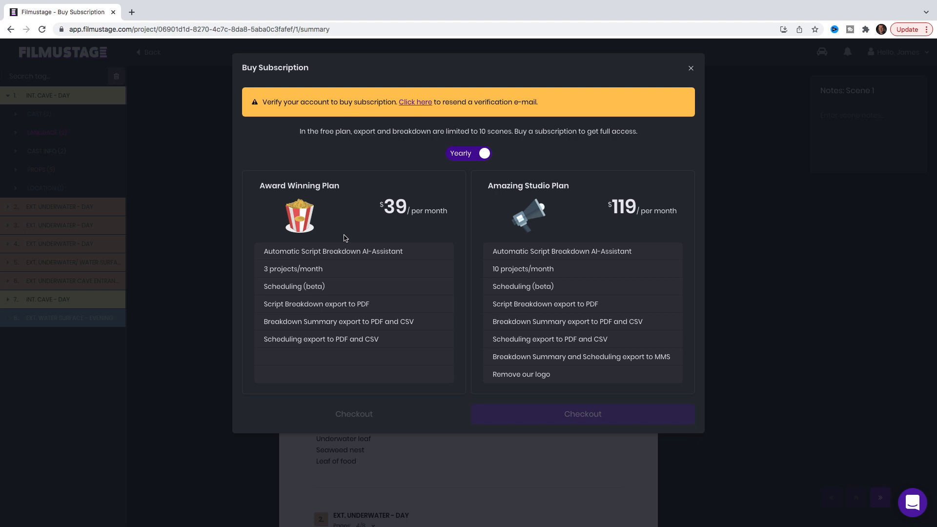
left_click(692, 69)
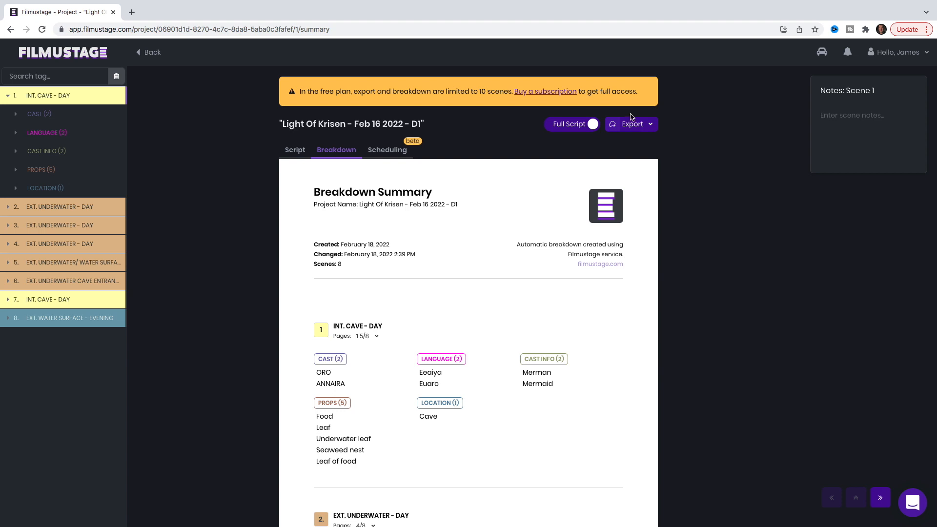
Reopen the subscription plans to review their monthly pricing, close them, and return to the tagged script of scene 1
left_click(895, 59)
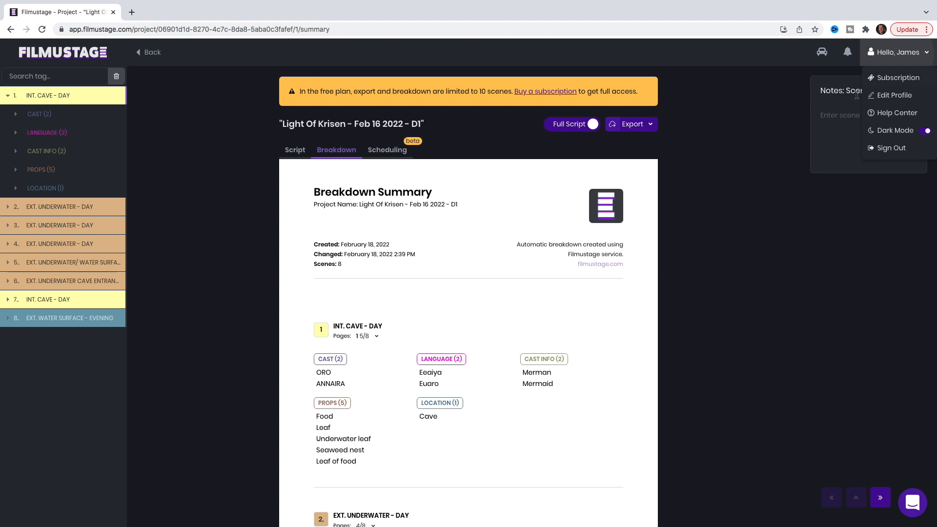
left_click(893, 77)
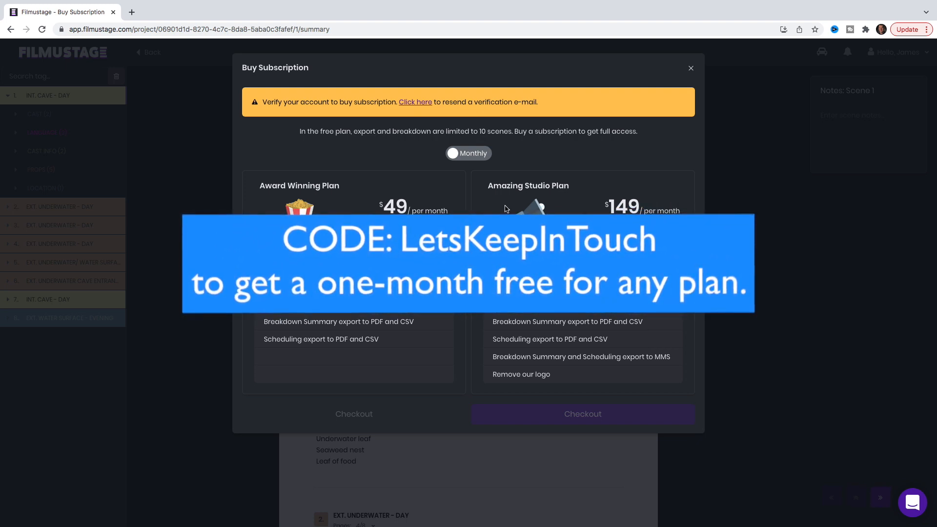
left_click(691, 68)
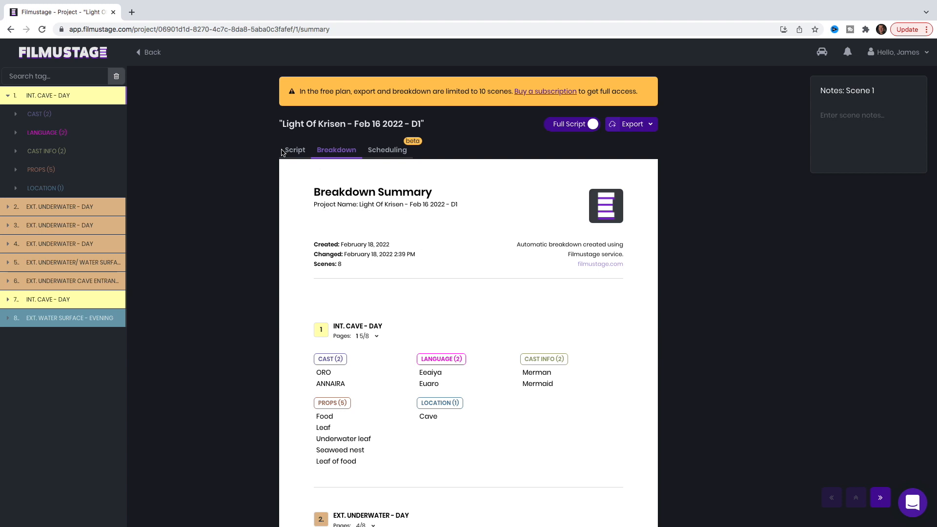
left_click(307, 154)
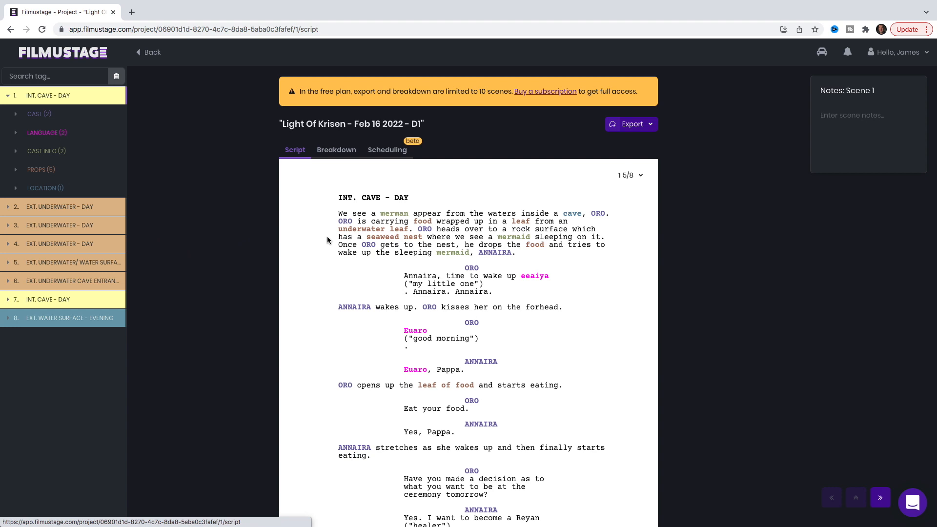